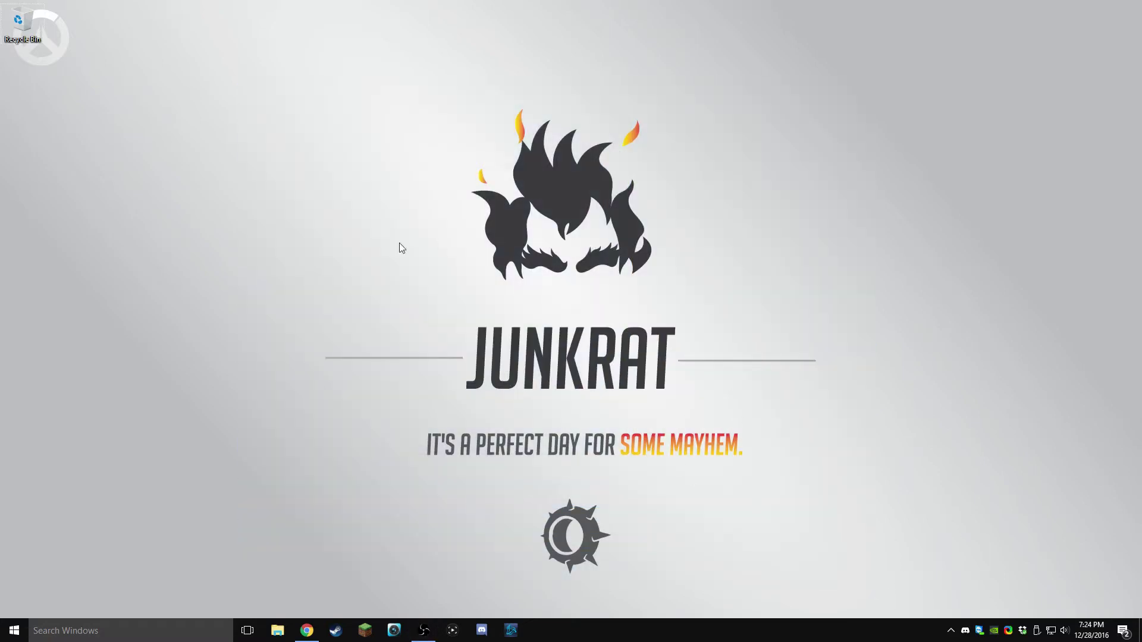
Step: Screenshot the region around the JUNKRAT logo and title with Print Screen, then bring the browser back
{"action": "left_click_drag", "start_coordinate": [282, 96], "coordinate": [746, 509]}
{"action": "key", "text": "Print"}
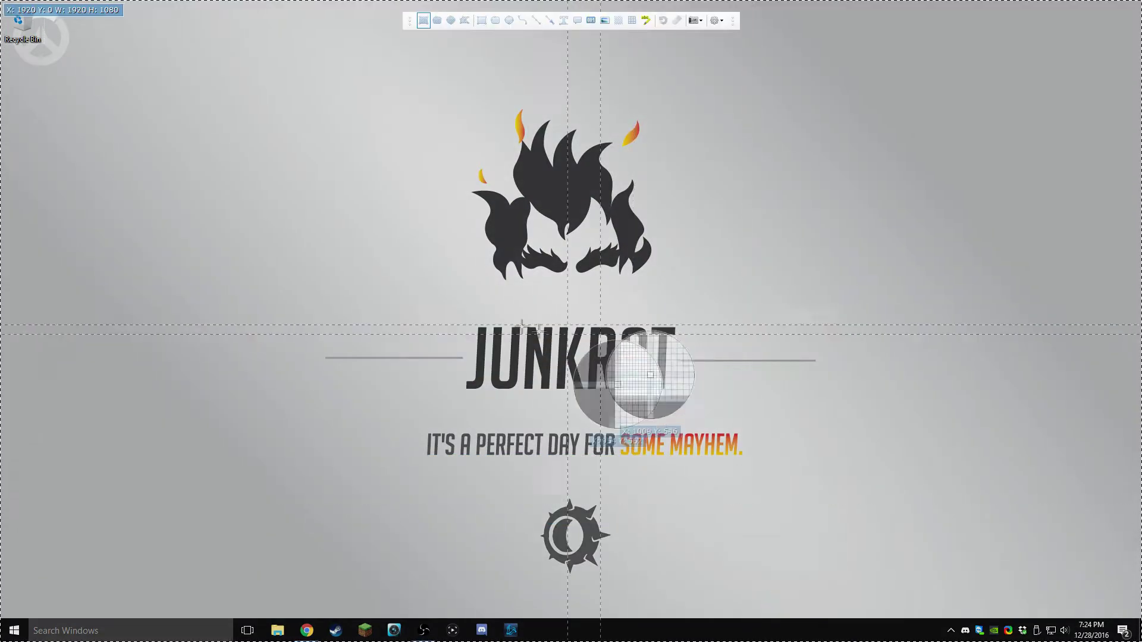
{"action": "left_click_drag", "start_coordinate": [260, 126], "coordinate": [718, 454]}
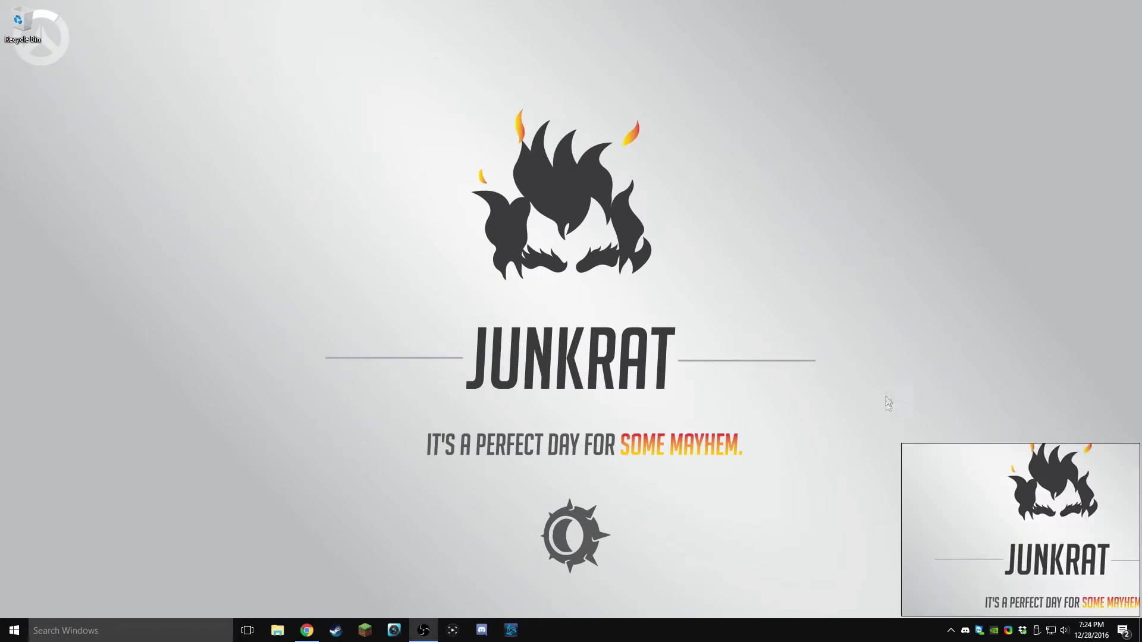
{"action": "left_click", "coordinate": [306, 631]}
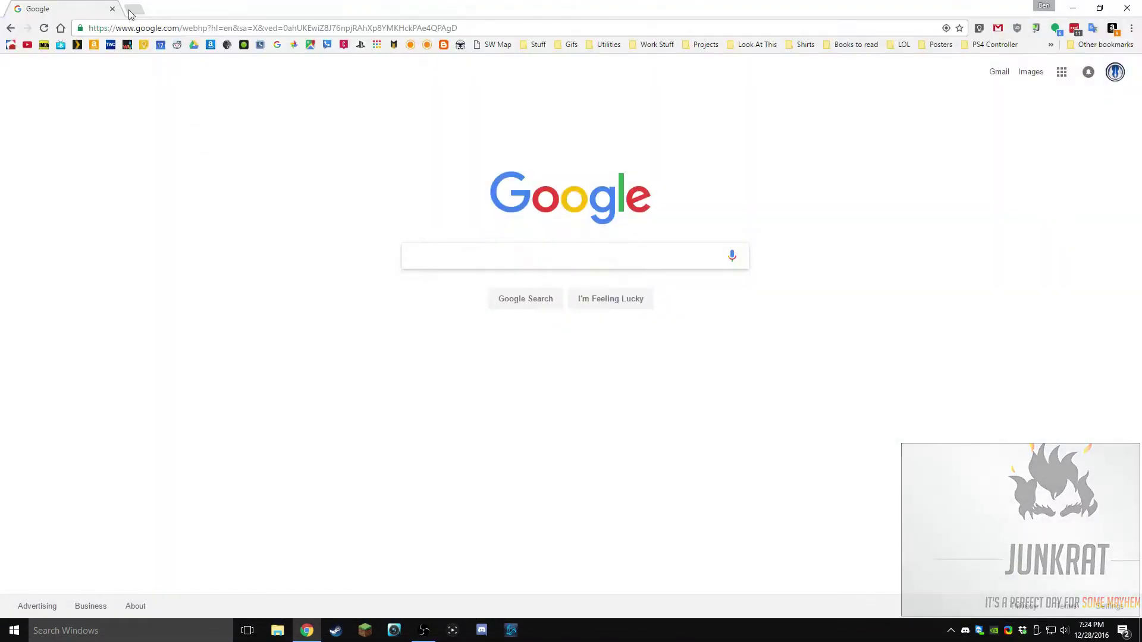
{"action": "left_click", "coordinate": [135, 8]}
{"action": "type", "text": "https://i.imgur.com/yuyxcrs.png"}
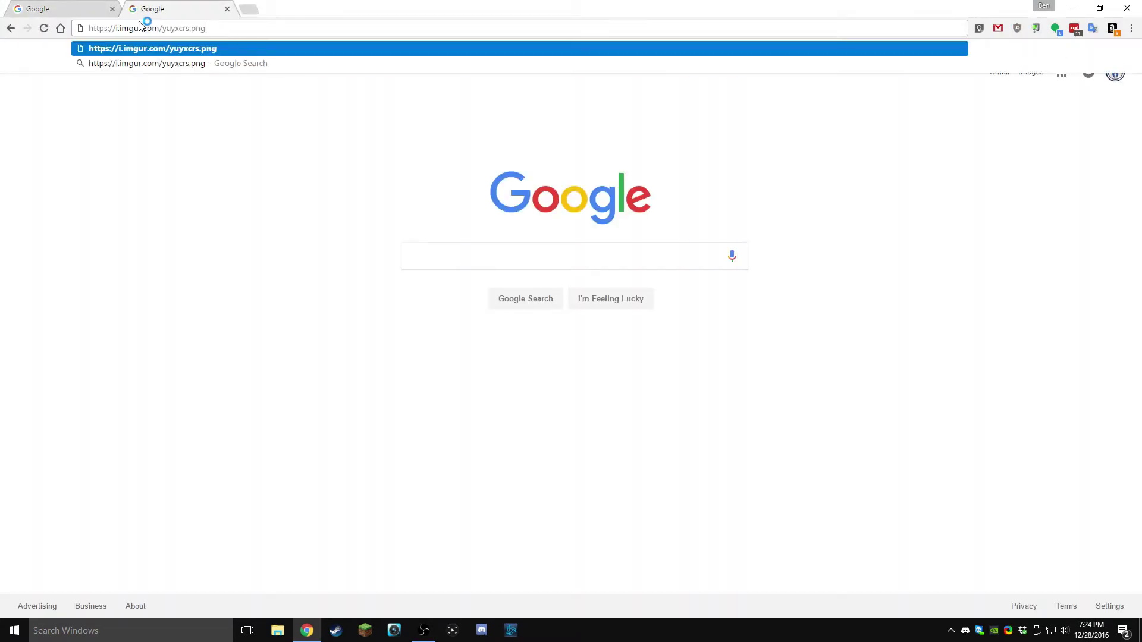
{"action": "key", "text": "Return"}
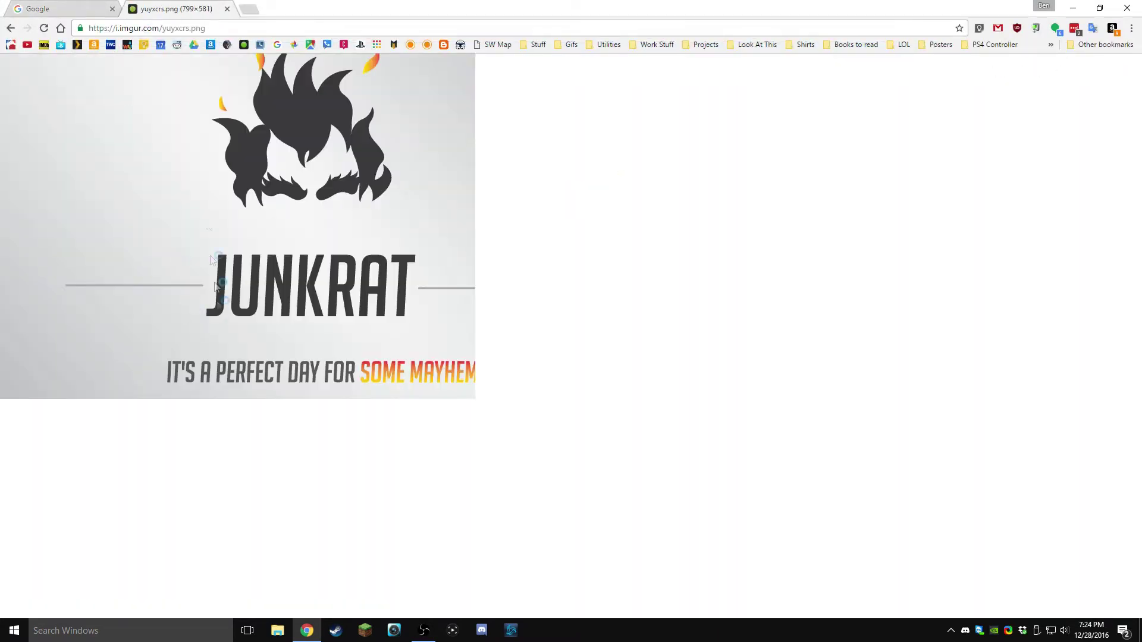
{"action": "left_click_drag", "start_coordinate": [212, 261], "coordinate": [176, 166]}
{"action": "left_click", "coordinate": [227, 8]}
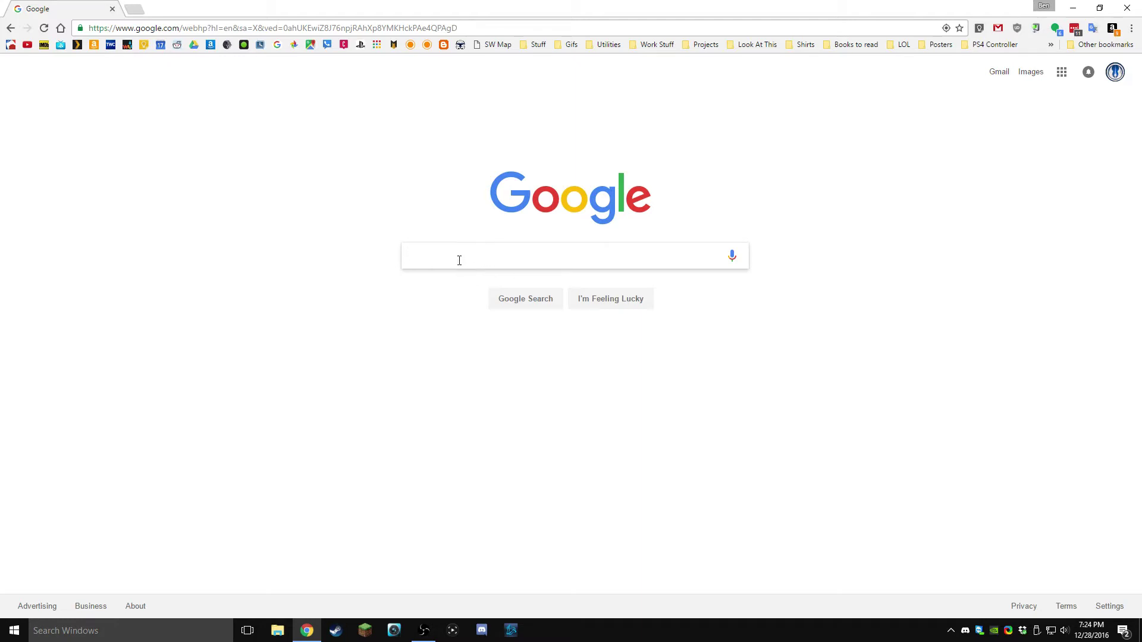
Step: Search Google for 'sharex' and open the official getsharex.com site
{"action": "type", "text": "share"}
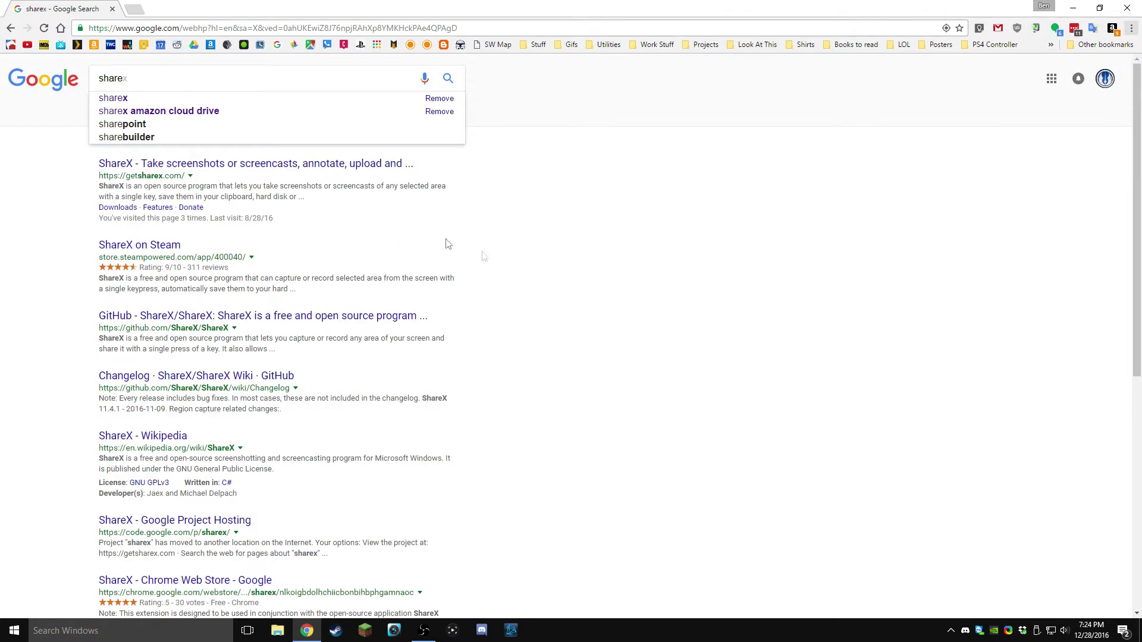
{"action": "type", "text": "x"}
{"action": "key", "text": "Return"}
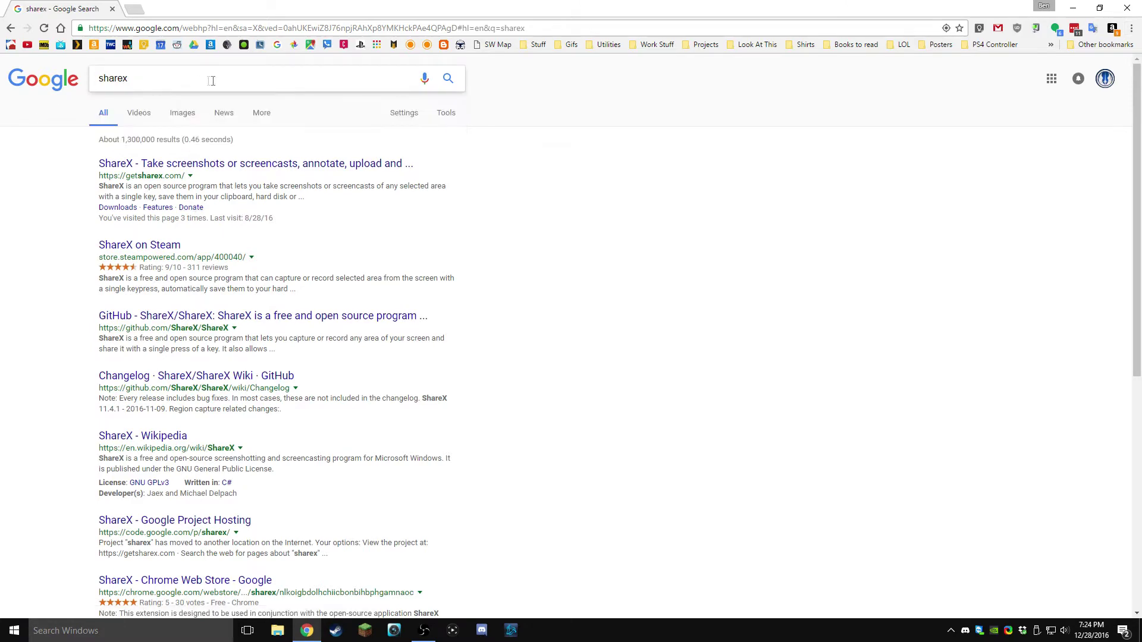
{"action": "left_click", "coordinate": [209, 165]}
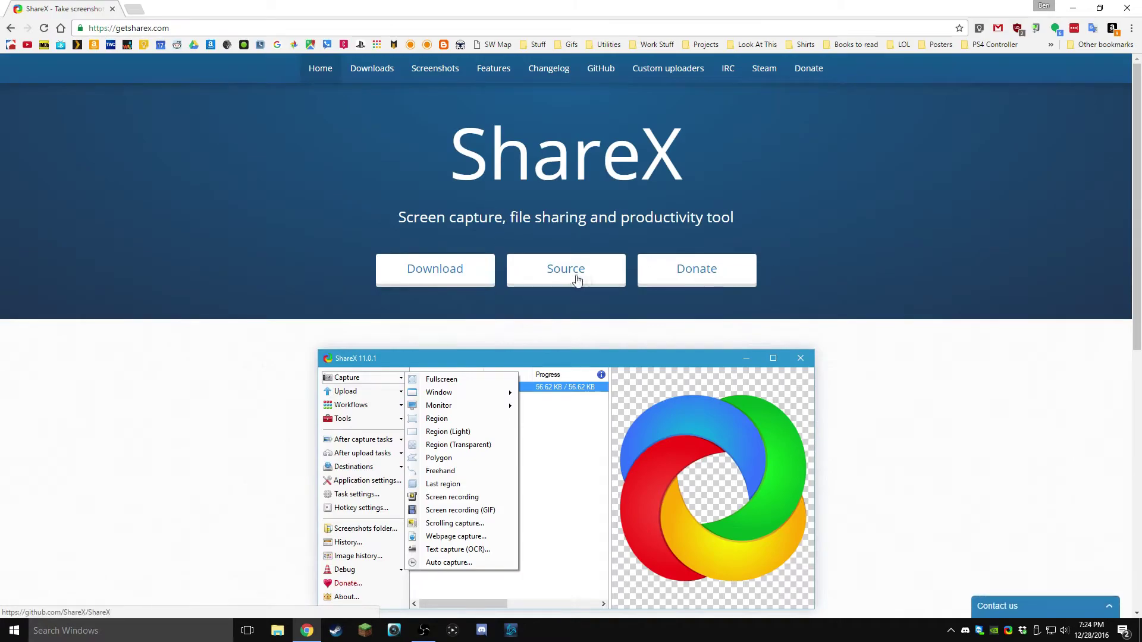
Step: View ShareX's source repository on GitHub, then close that tab
{"action": "left_click", "coordinate": [576, 275]}
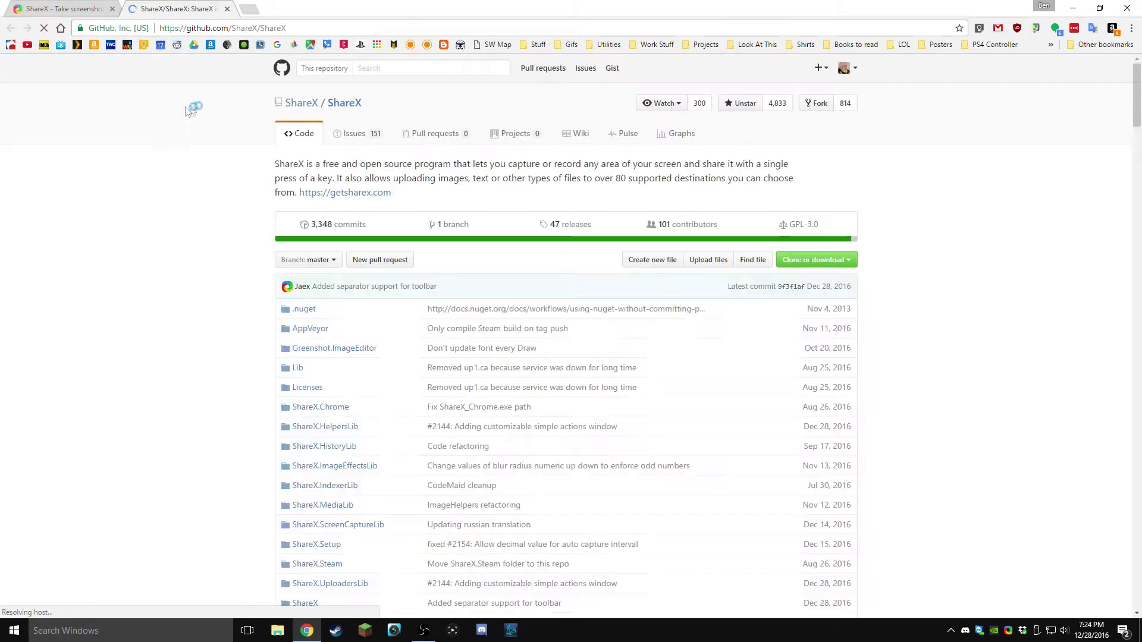
{"action": "scroll", "coordinate": [305, 222], "scroll_direction": "down", "scroll_amount": 15}
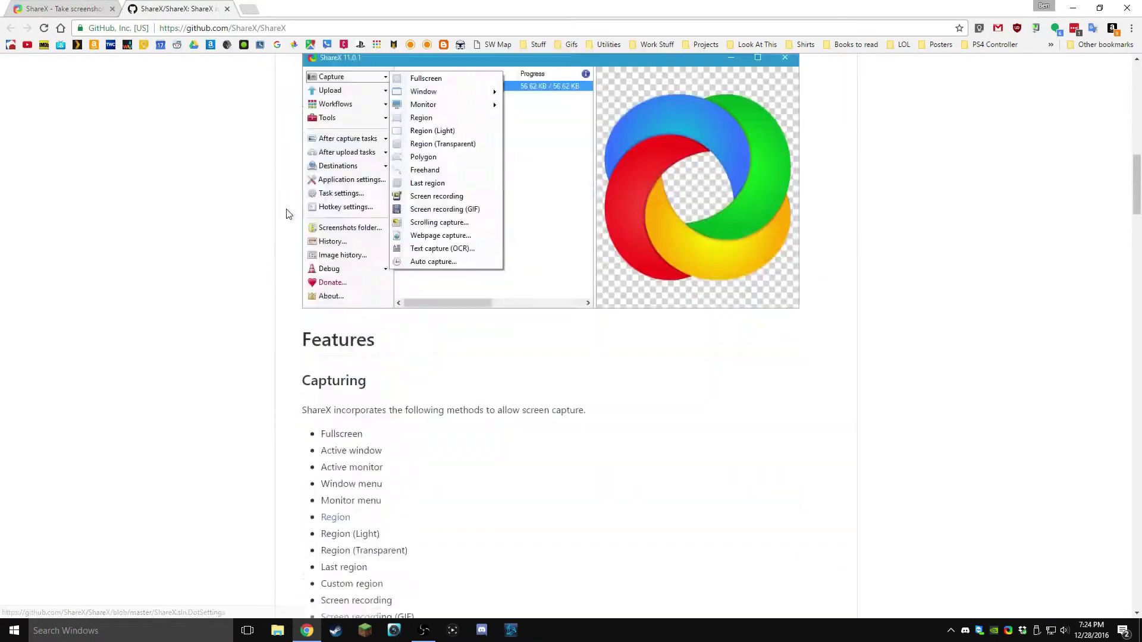
{"action": "scroll", "coordinate": [287, 214], "scroll_direction": "up", "scroll_amount": 4}
{"action": "scroll", "coordinate": [287, 214], "scroll_direction": "up", "scroll_amount": 10}
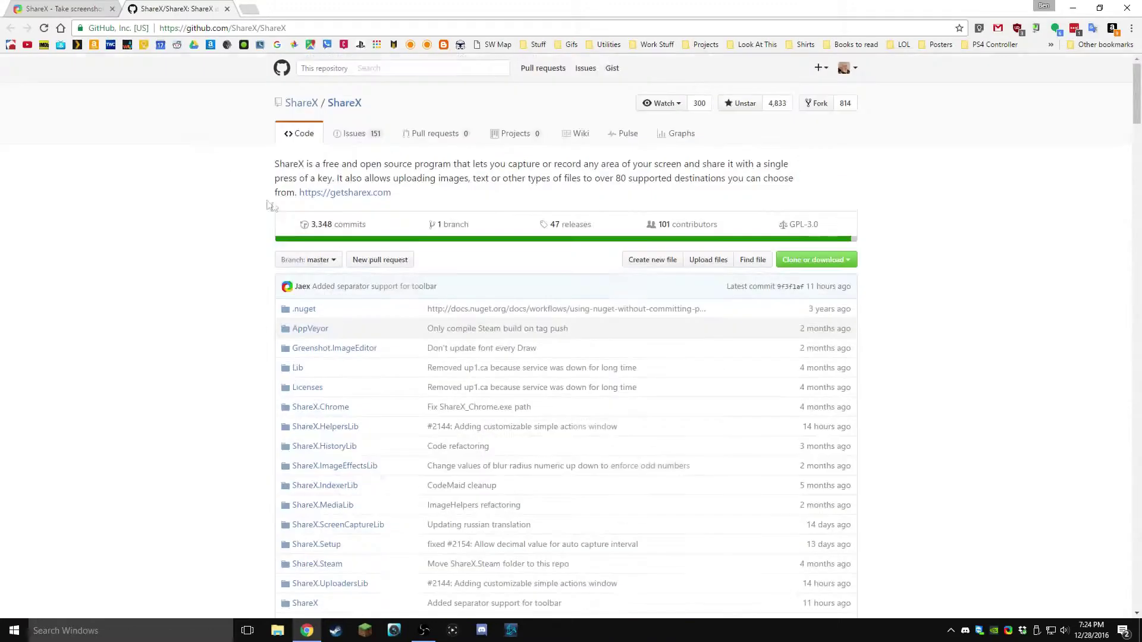
{"action": "left_click", "coordinate": [227, 8]}
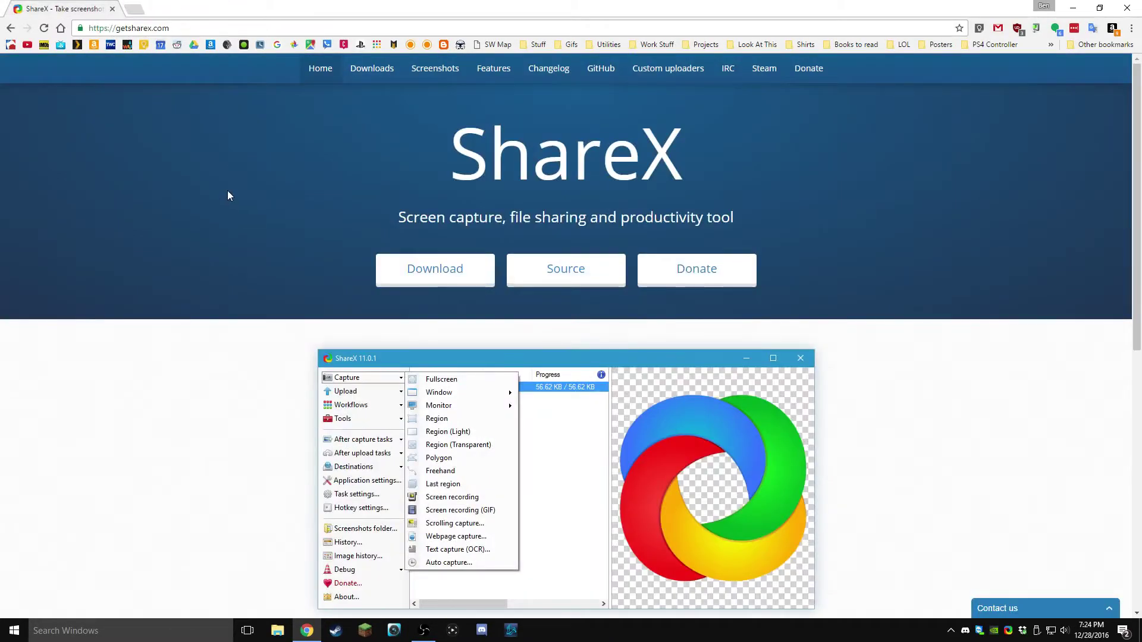
Step: Open TechSmith's Snagit product page from the results and scroll through it
{"action": "scroll", "coordinate": [224, 190], "scroll_direction": "down", "scroll_amount": 3}
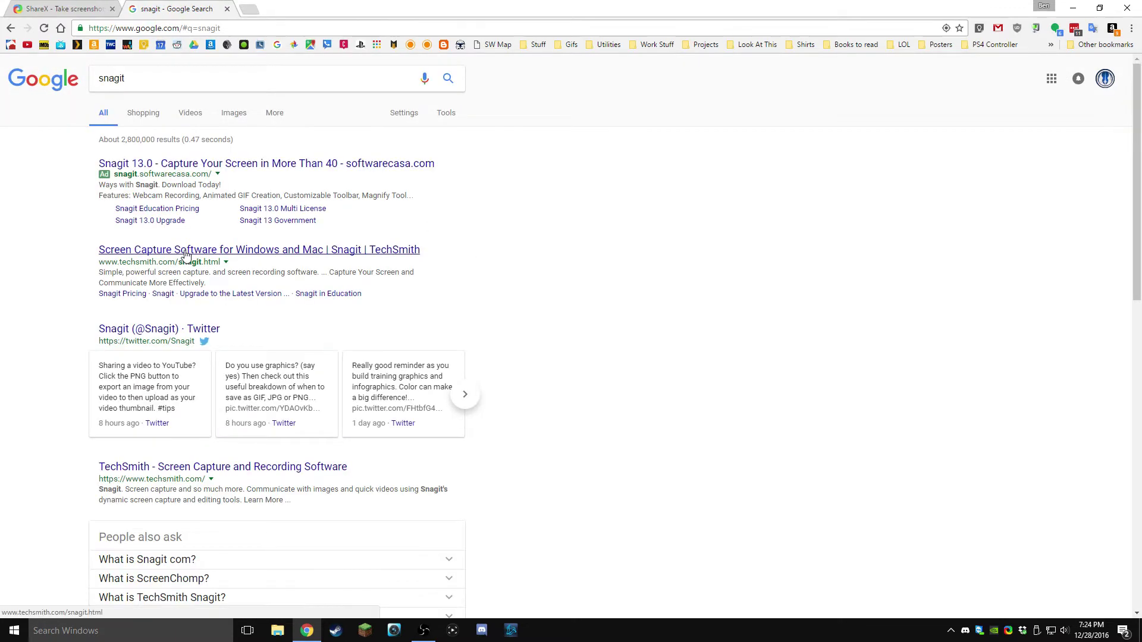
{"action": "left_click", "coordinate": [197, 253]}
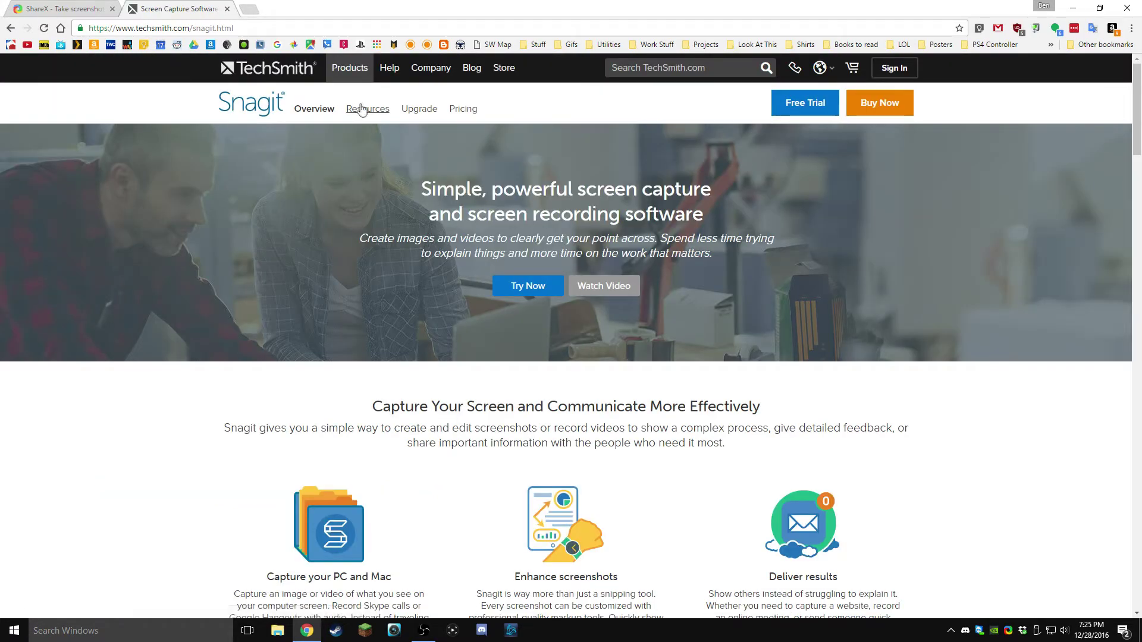
{"action": "scroll", "coordinate": [812, 248], "scroll_direction": "down", "scroll_amount": 3}
{"action": "scroll", "coordinate": [812, 253], "scroll_direction": "down", "scroll_amount": 15}
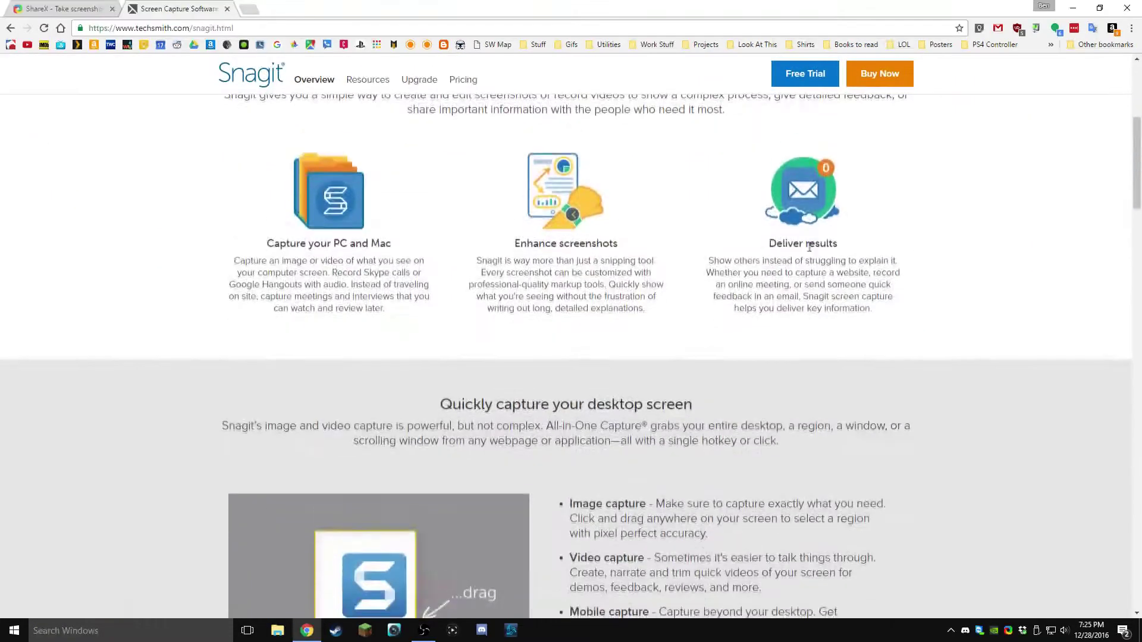
{"action": "scroll", "coordinate": [812, 253], "scroll_direction": "up", "scroll_amount": 6}
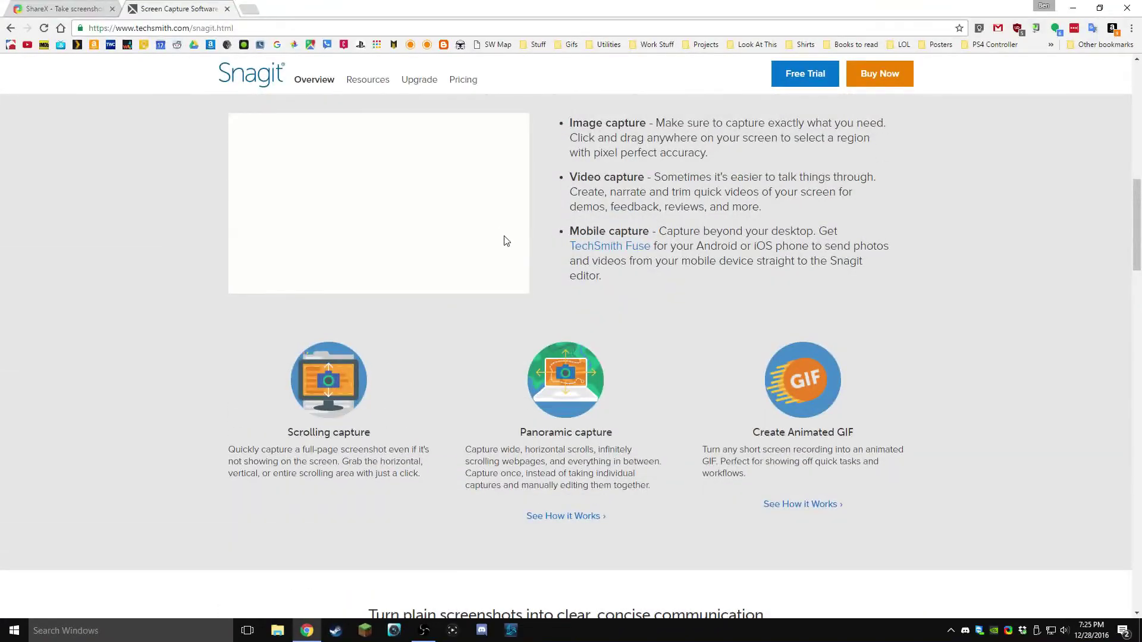
{"action": "scroll", "coordinate": [504, 238], "scroll_direction": "up", "scroll_amount": 7}
Step: Close the Snagit tab, save ShareX-11.4.1-setup.exe to the Desktop, and minimise Chrome
{"action": "left_click", "coordinate": [229, 8]}
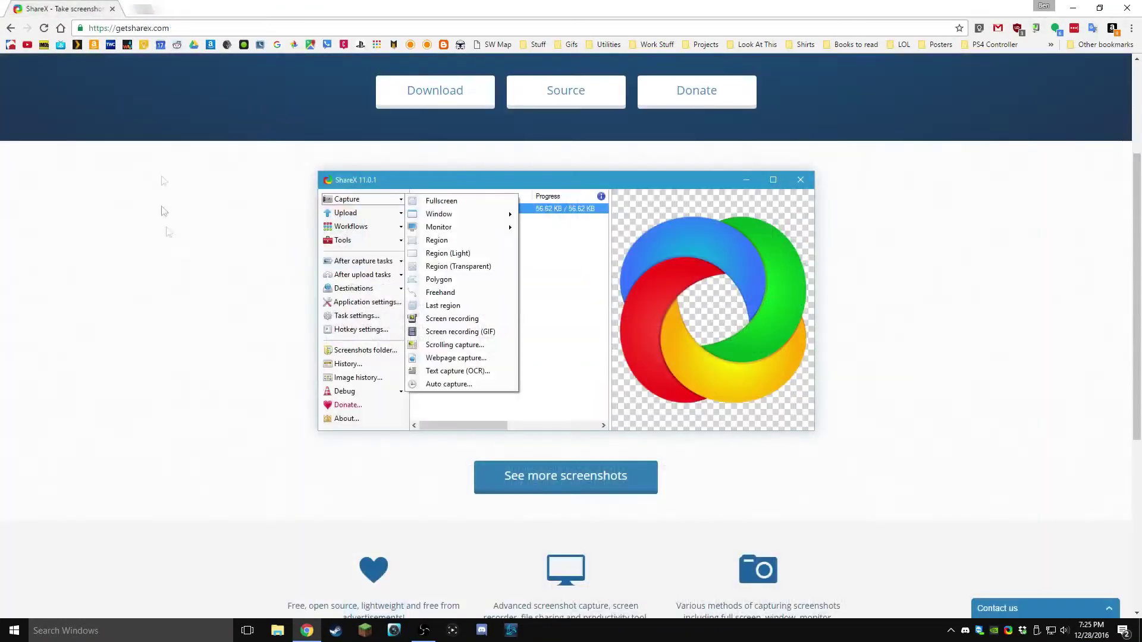
{"action": "scroll", "coordinate": [561, 265], "scroll_direction": "up", "scroll_amount": 3}
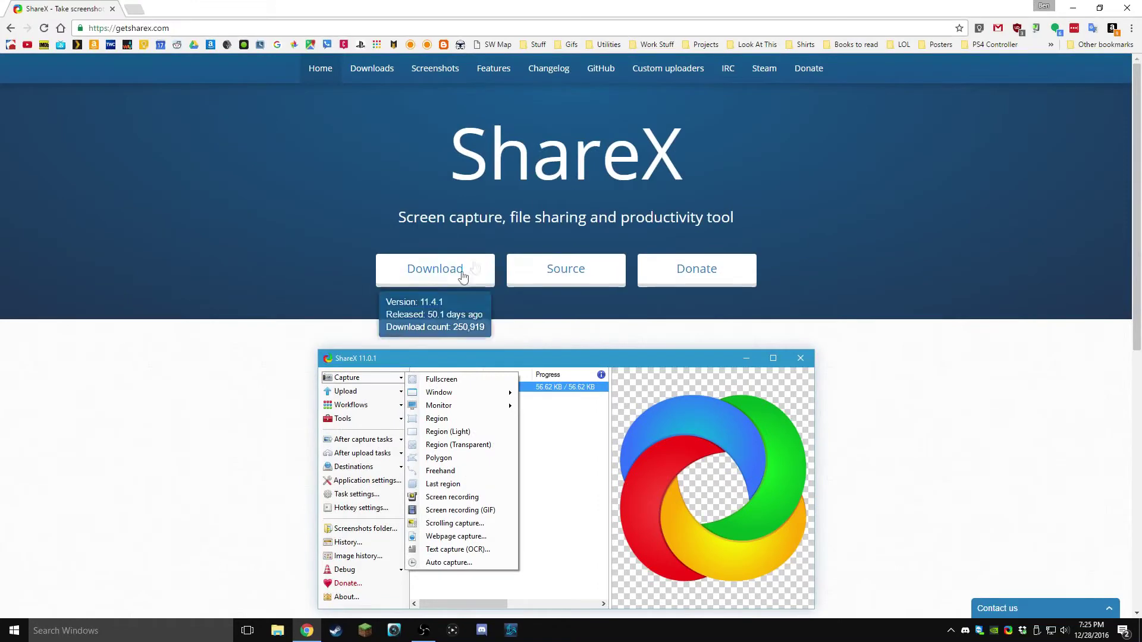
{"action": "left_click", "coordinate": [436, 278]}
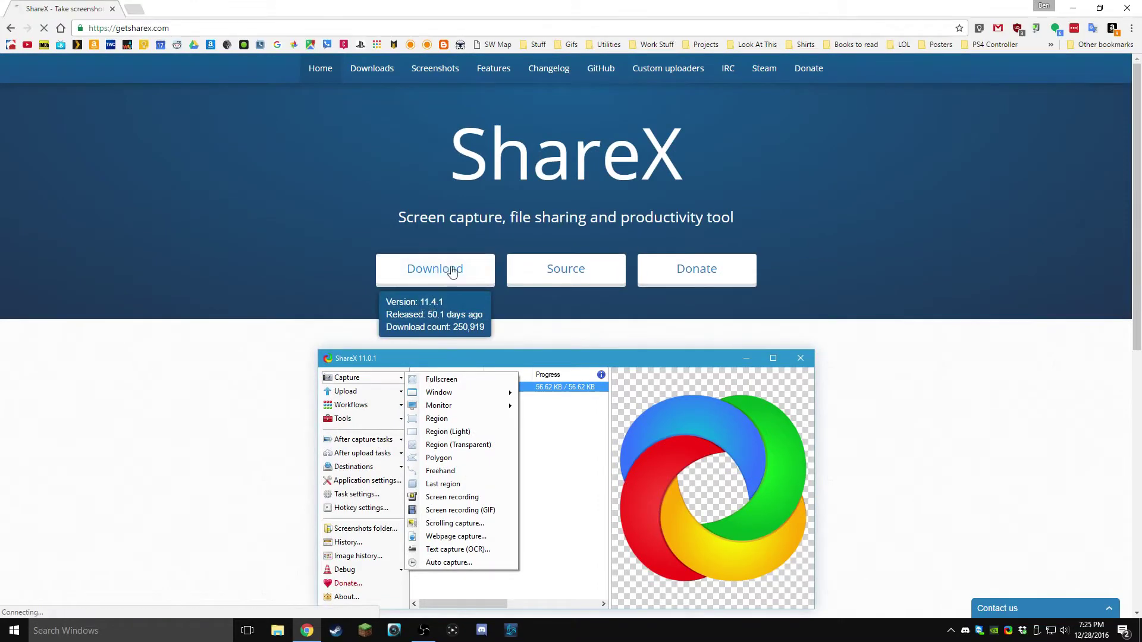
{"action": "left_click", "coordinate": [60, 84]}
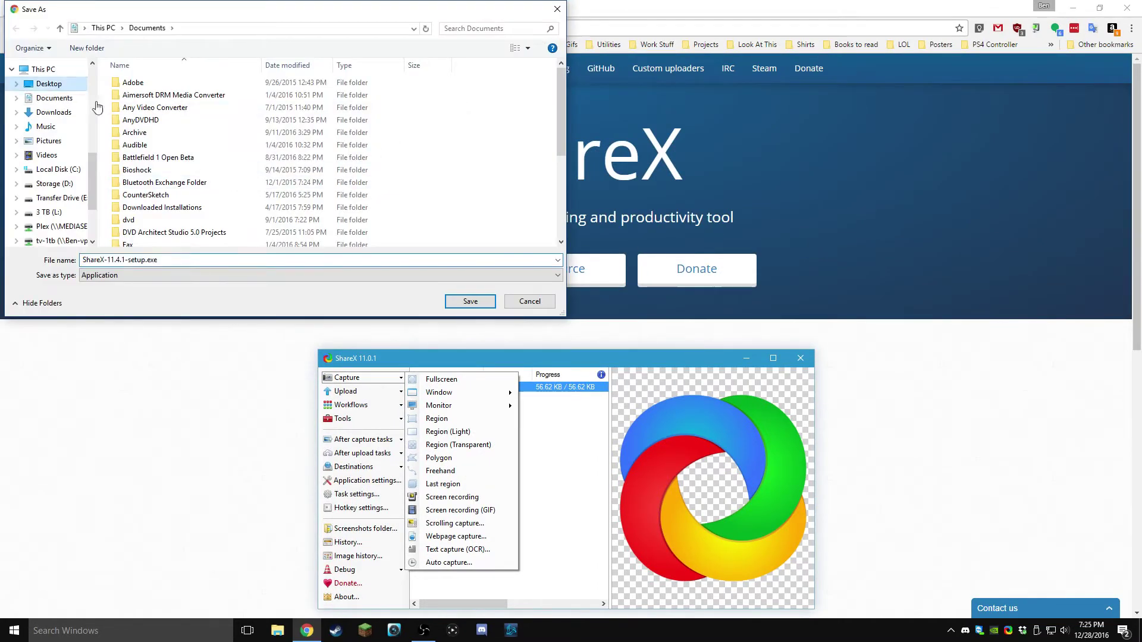
{"action": "left_click", "coordinate": [470, 301]}
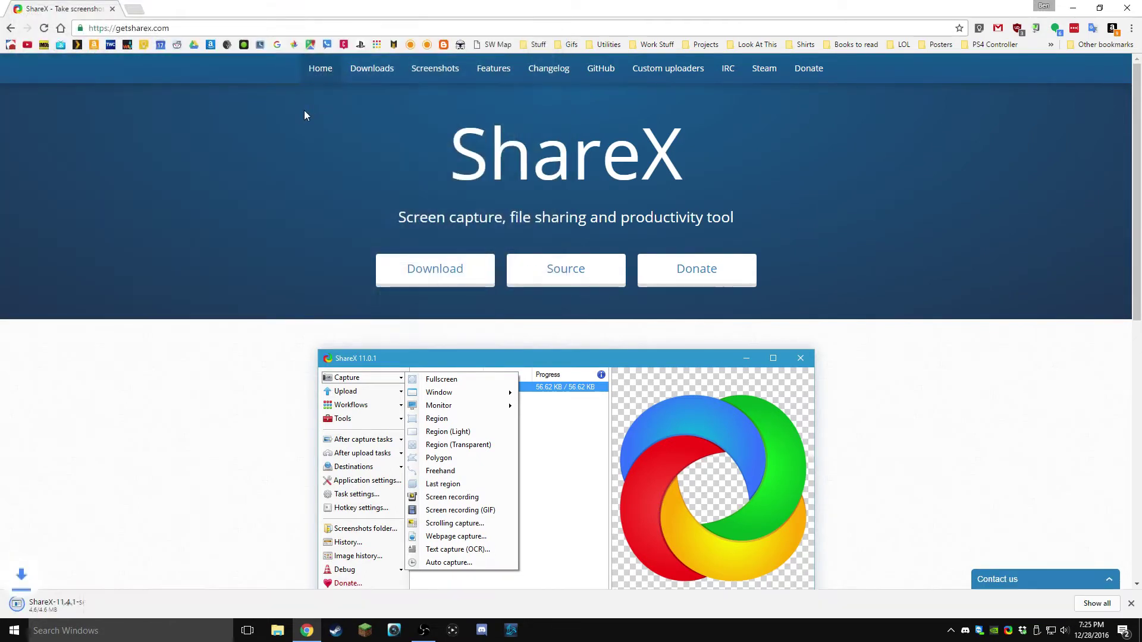
{"action": "left_click", "coordinate": [1076, 8]}
{"action": "left_click_drag", "start_coordinate": [277, 57], "coordinate": [622, 354]}
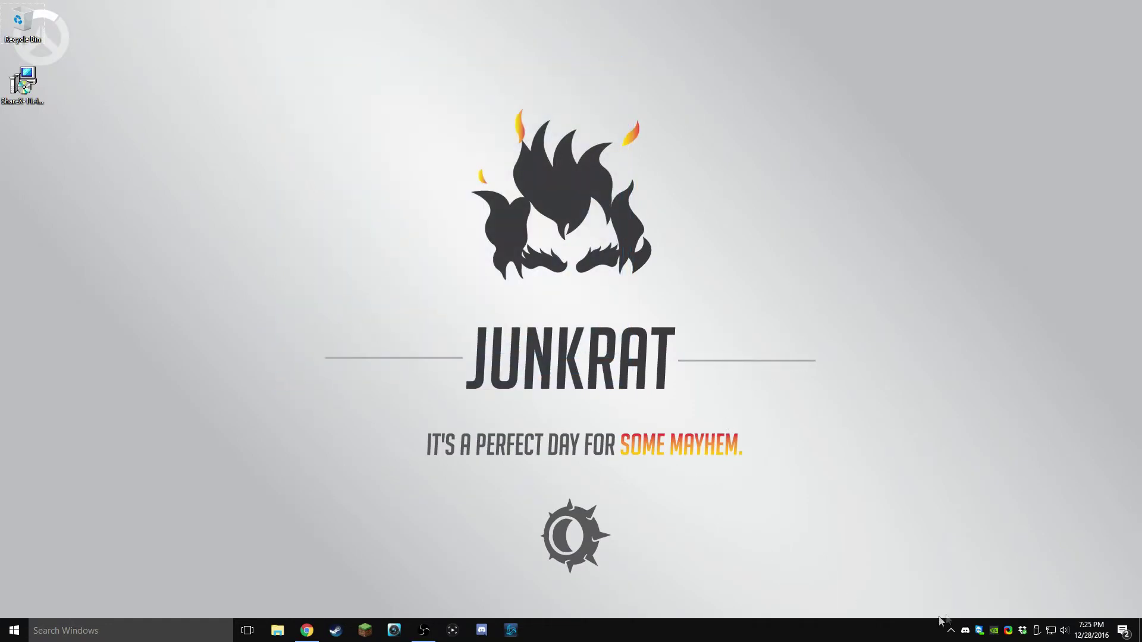
Step: Open Hotkey settings from the ShareX tray menu and move the window left
{"action": "right_click", "coordinate": [1009, 630]}
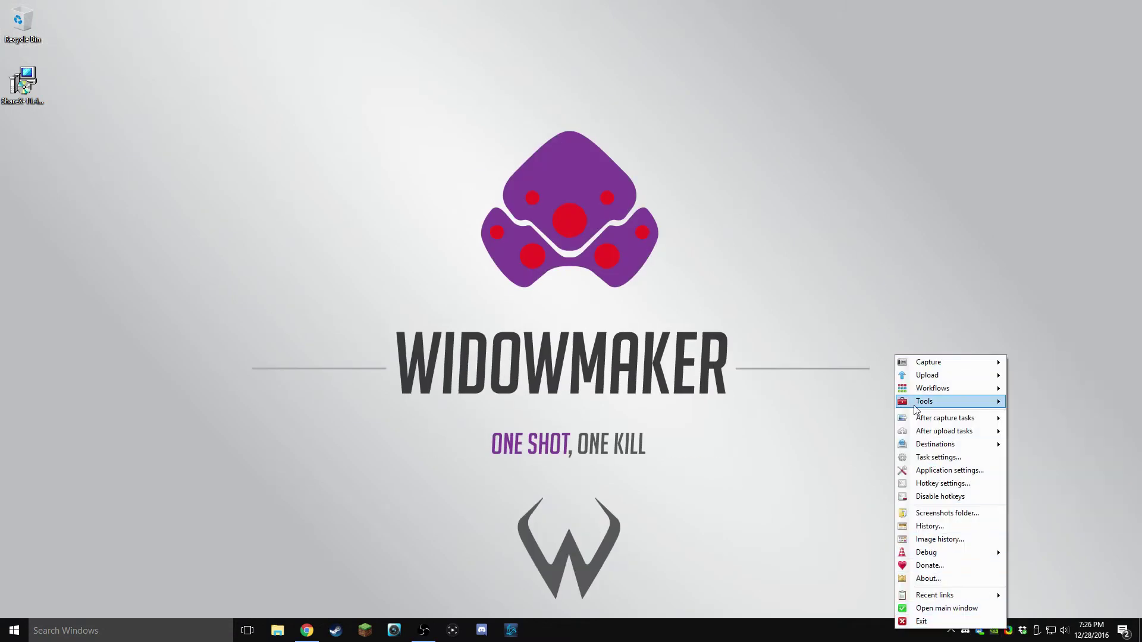
{"action": "mouse_move", "coordinate": [914, 407]}
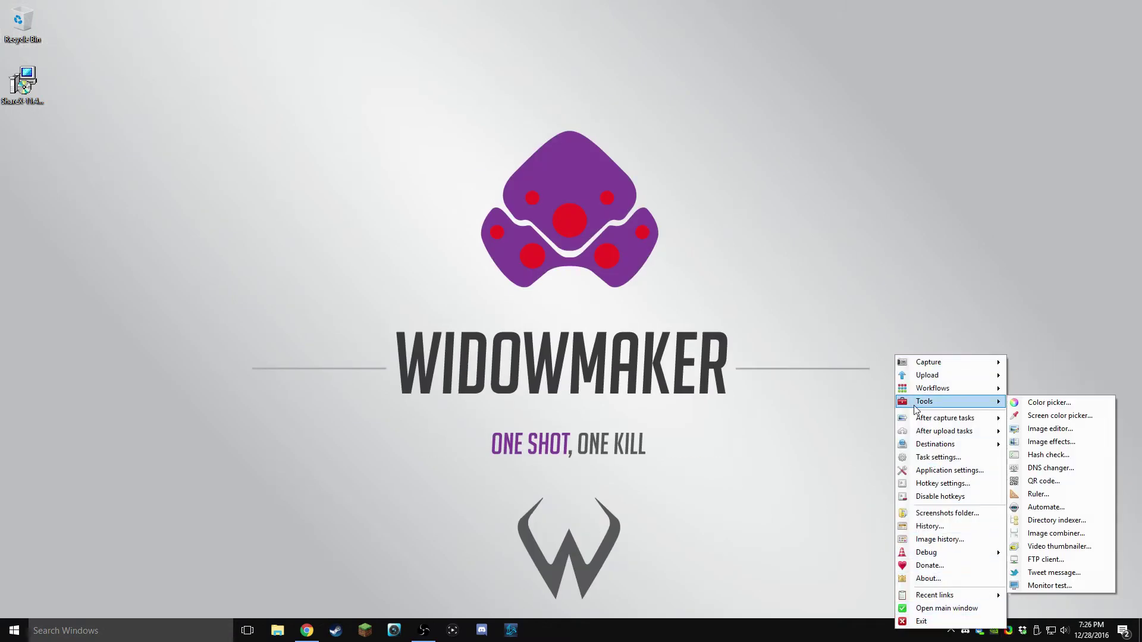
{"action": "left_click", "coordinate": [945, 484]}
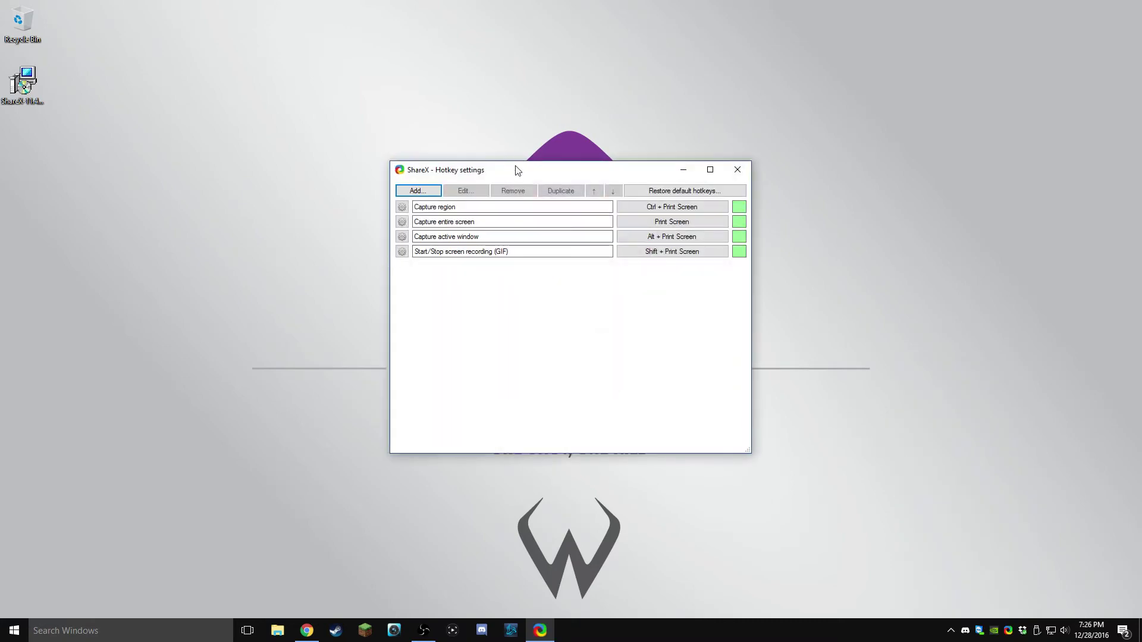
{"action": "left_click_drag", "start_coordinate": [518, 171], "coordinate": [426, 180]}
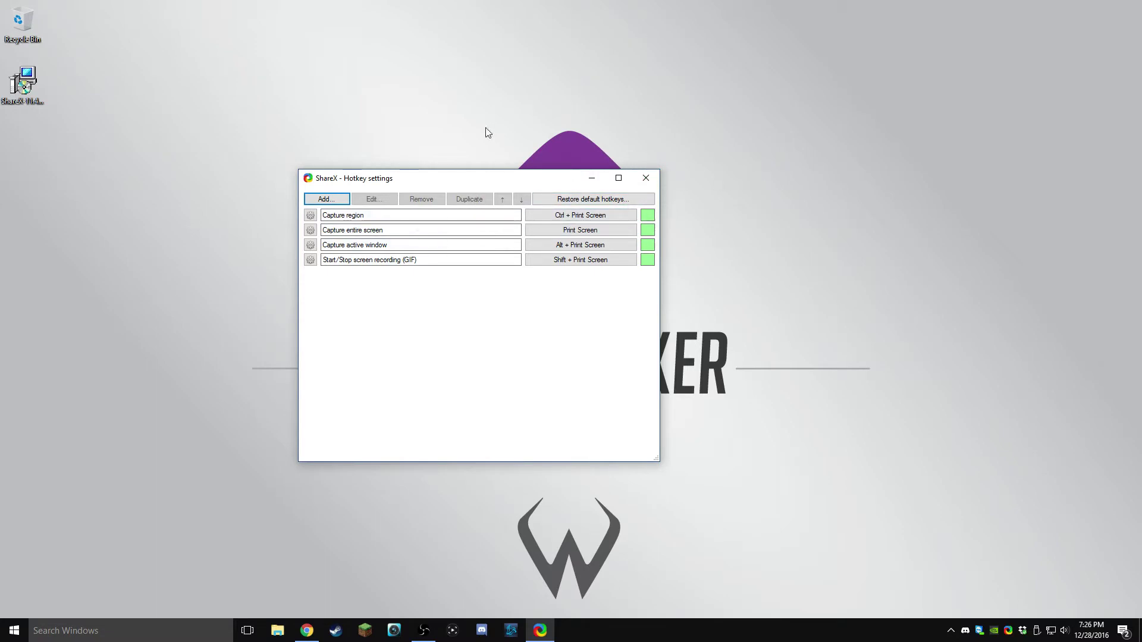
Step: Capture a Ctrl+Print Screen region around the Hotkey settings window and dismiss the upload notification
{"action": "key", "text": "ctrl+Print"}
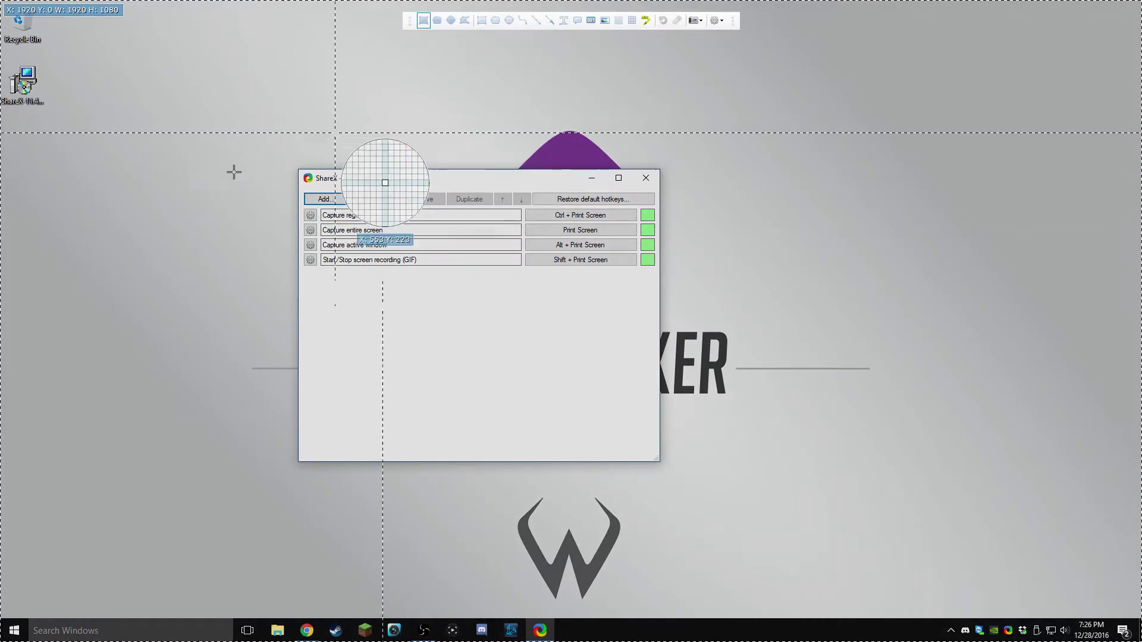
{"action": "left_click_drag", "start_coordinate": [258, 121], "coordinate": [690, 339]}
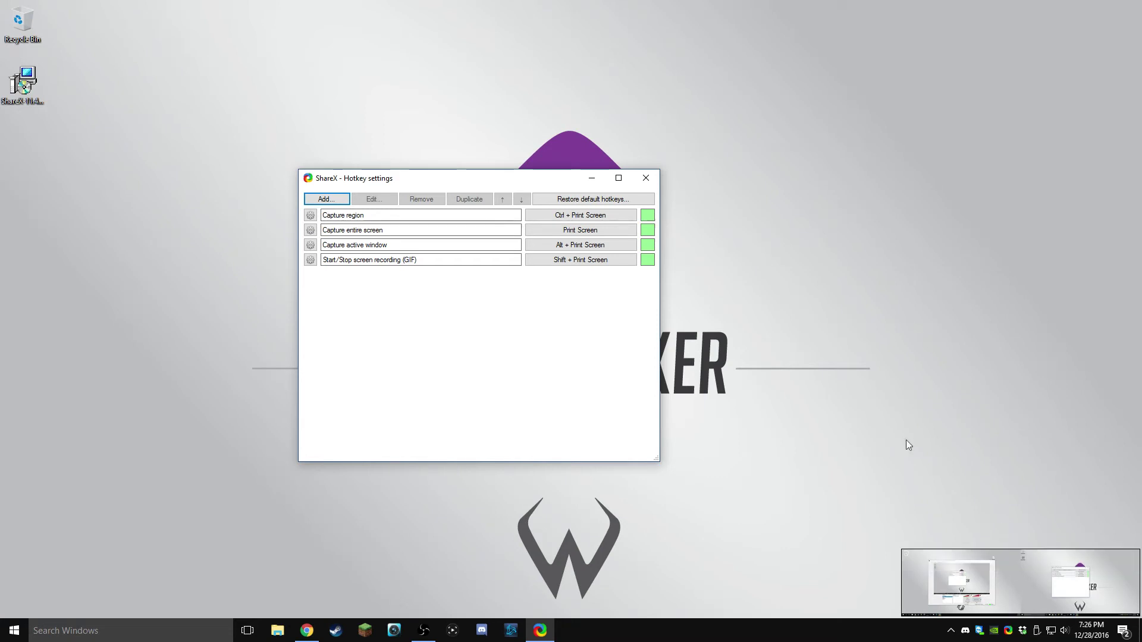
{"action": "left_click", "coordinate": [813, 310]}
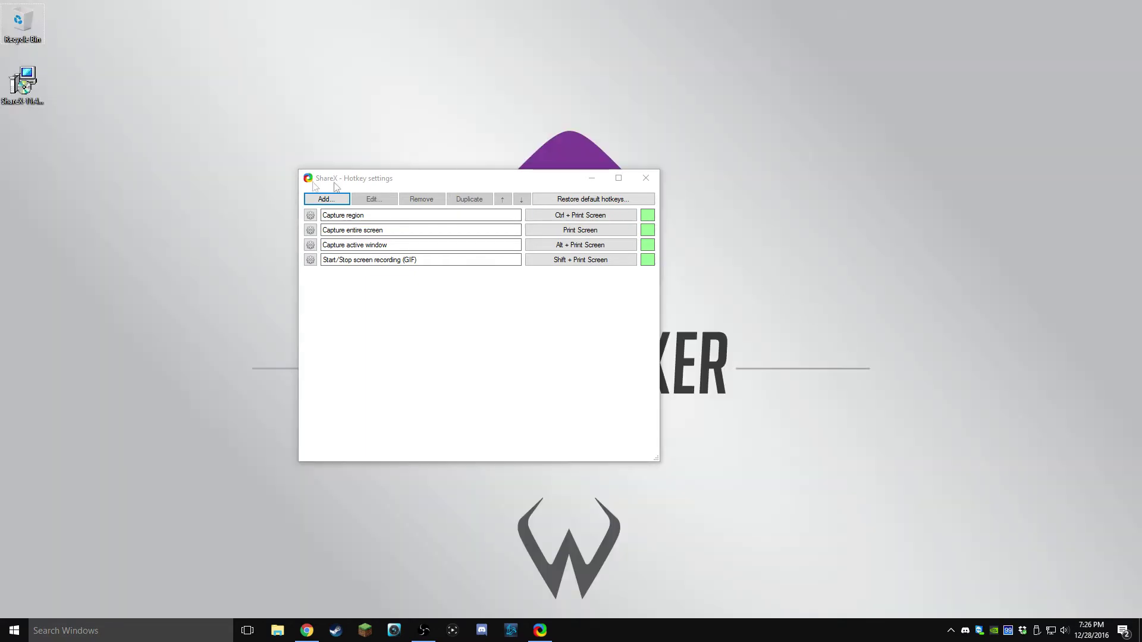
{"action": "mouse_move", "coordinate": [1016, 575]}
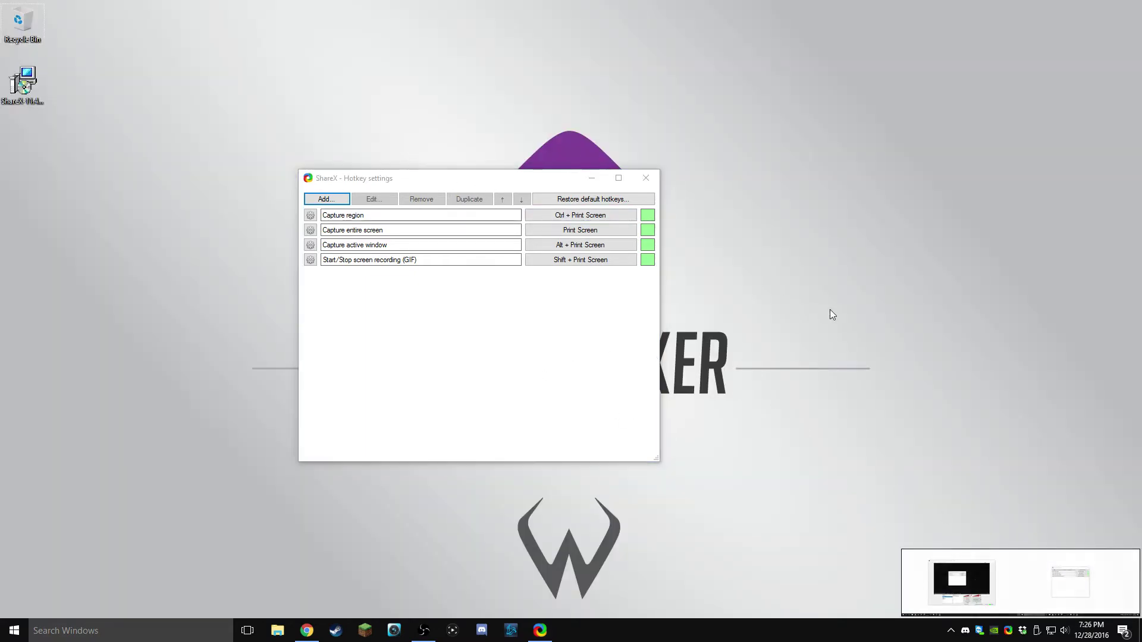
{"action": "left_click", "coordinate": [477, 323]}
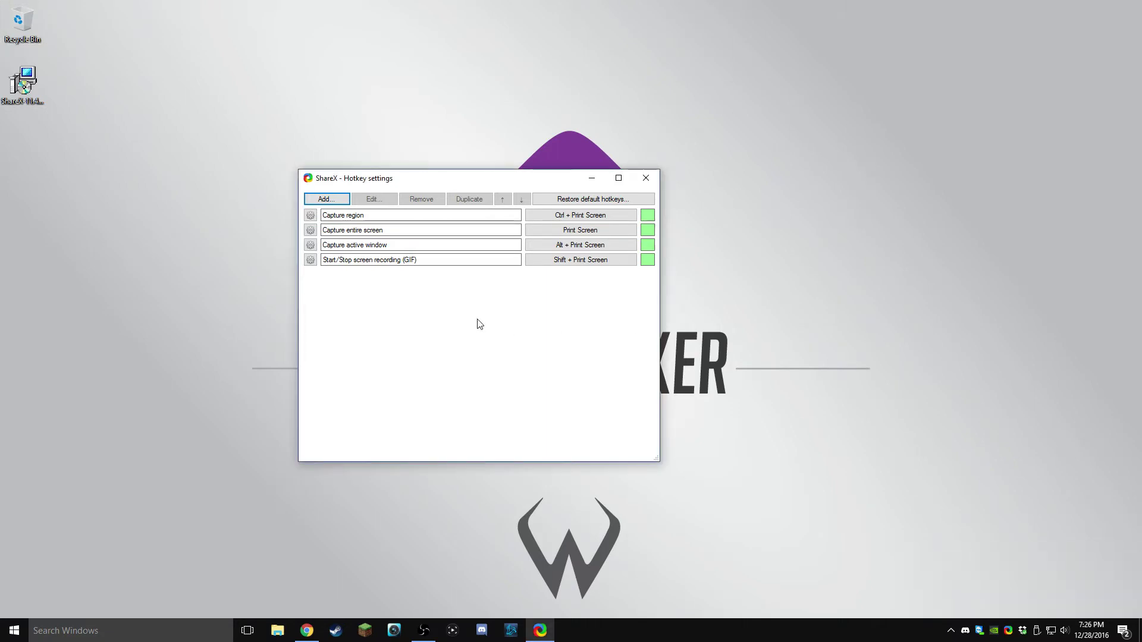
Step: Capture and upload the active window with Alt+Print Screen, then minimize Chrome after viewing it
{"action": "key", "text": "alt+Print"}
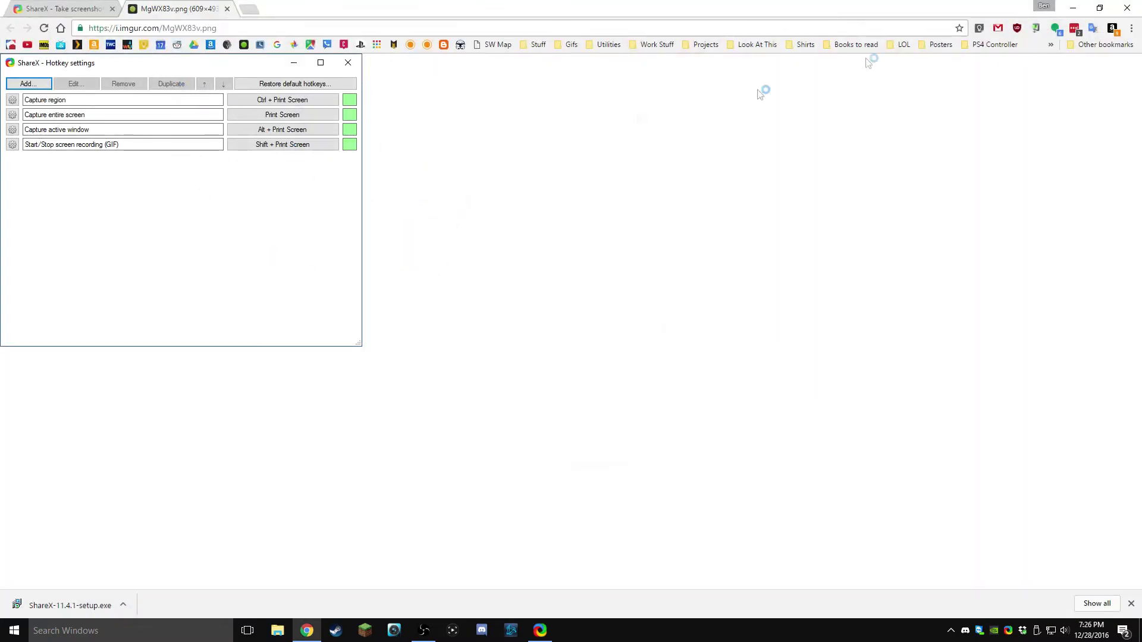
{"action": "left_click", "coordinate": [1073, 8]}
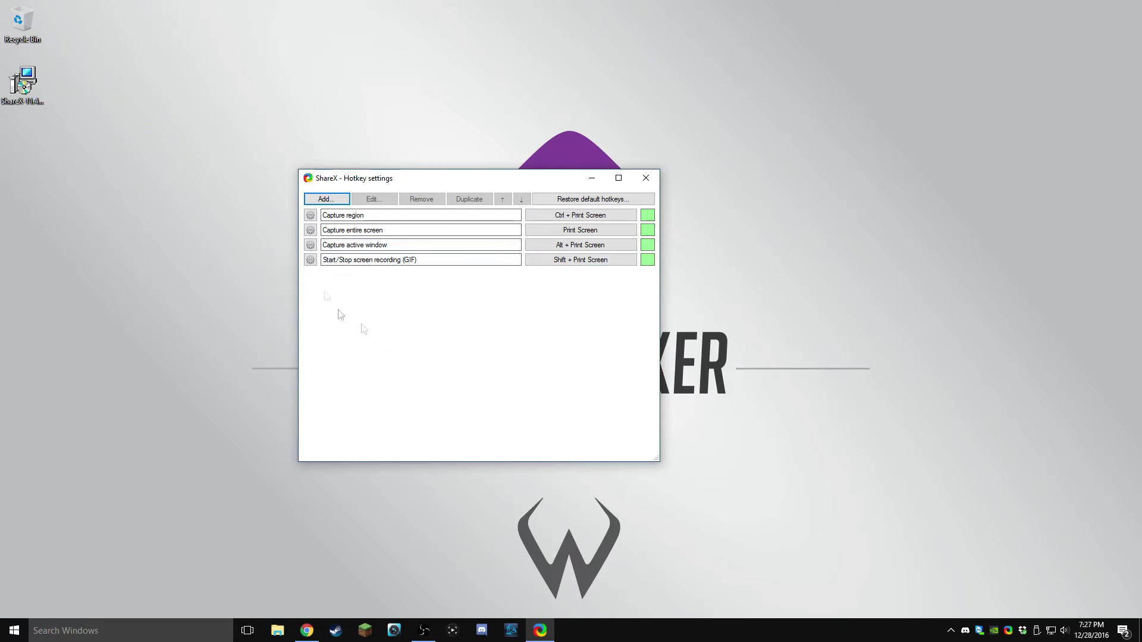
Step: Record a GIF of the Hotkey settings window being moved, view it on Imgur, then minimize Chrome
{"action": "left_click_drag", "start_coordinate": [452, 178], "coordinate": [424, 139]}
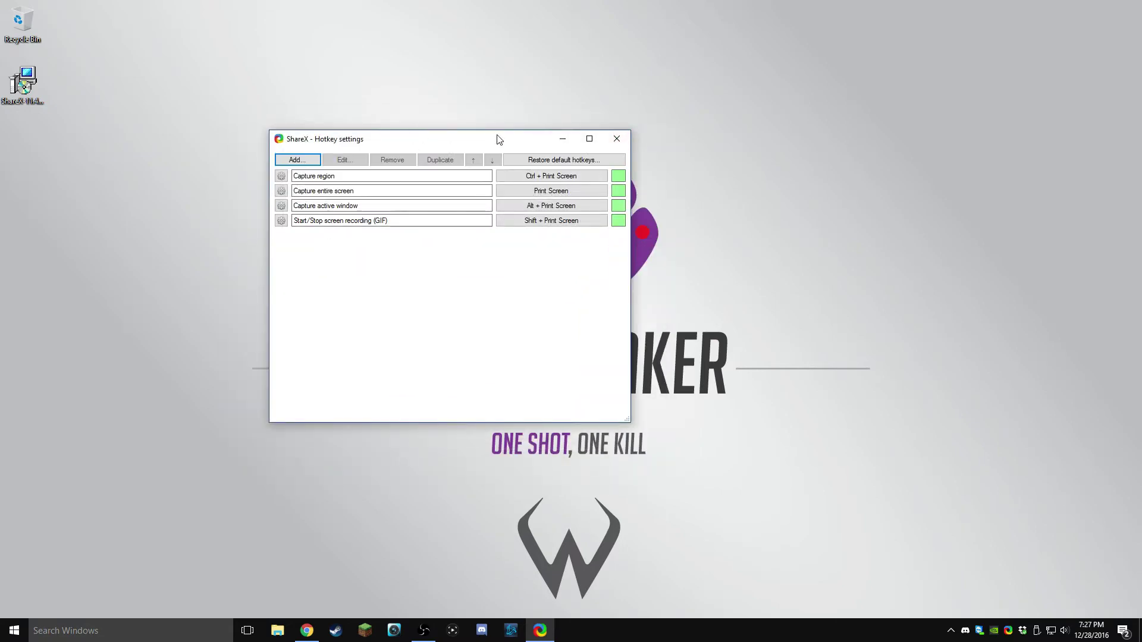
{"action": "key", "text": "ctrl+Print"}
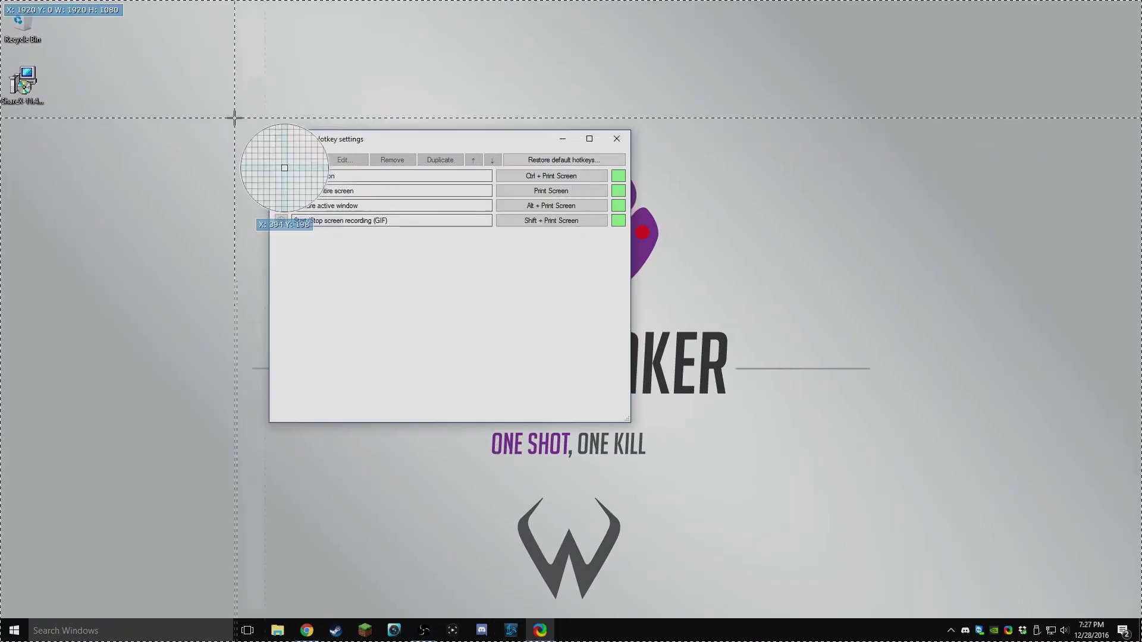
{"action": "left_click_drag", "start_coordinate": [216, 107], "coordinate": [689, 471]}
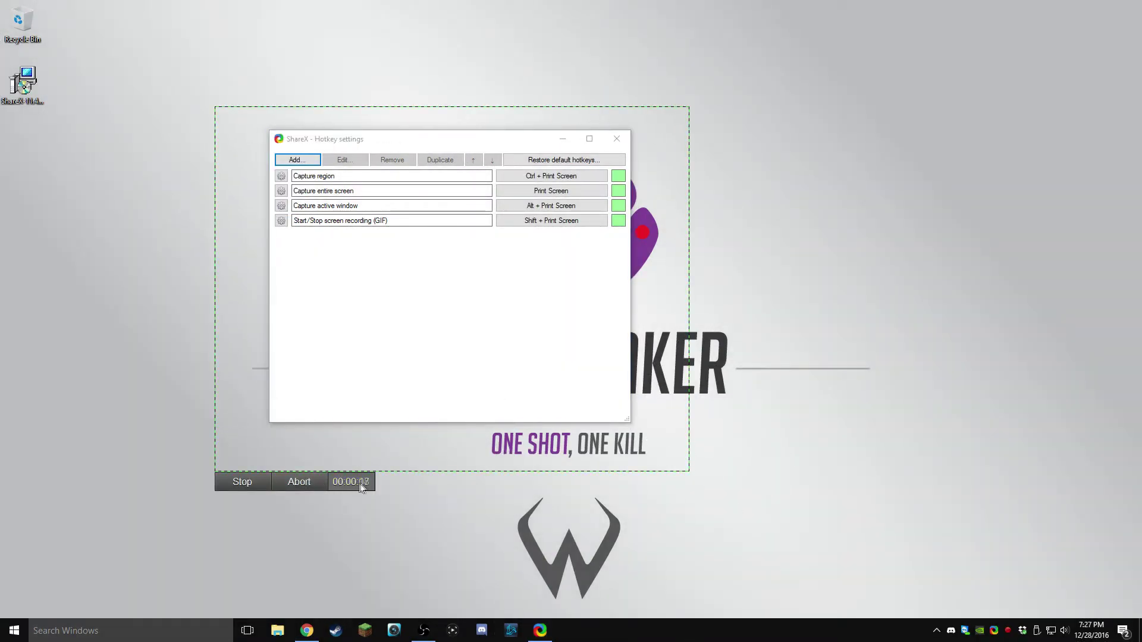
{"action": "mouse_move", "coordinate": [428, 145]}
{"action": "left_mouse_down"}
{"action": "mouse_move", "coordinate": [461, 140]}
{"action": "mouse_move", "coordinate": [428, 140]}
{"action": "mouse_move", "coordinate": [419, 154]}
{"action": "left_mouse_up"}
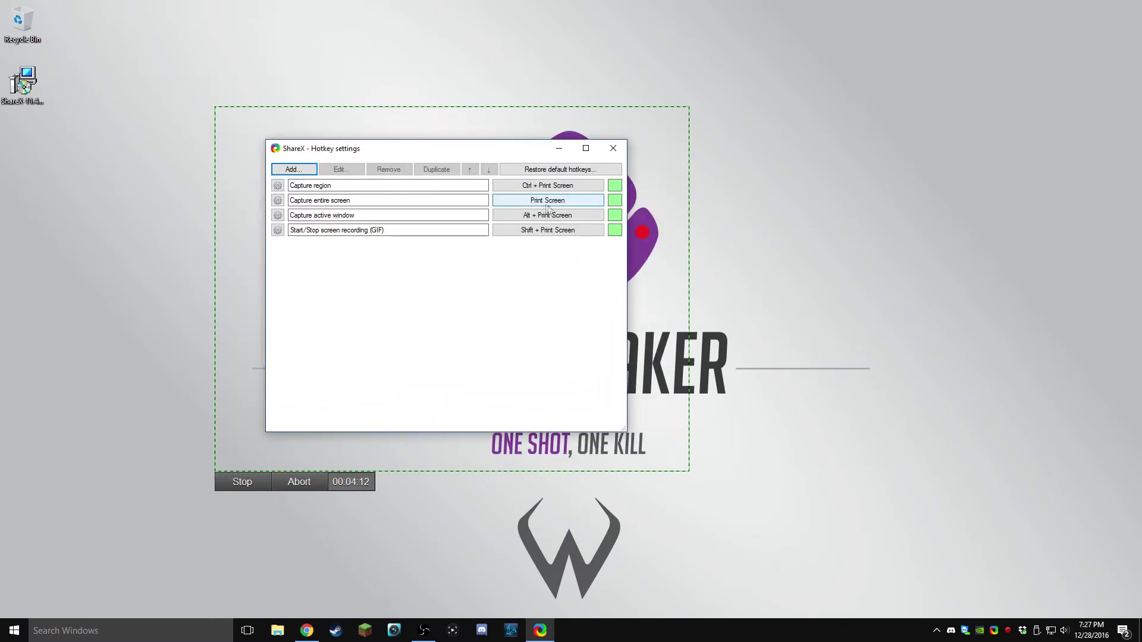
{"action": "left_click", "coordinate": [255, 487]}
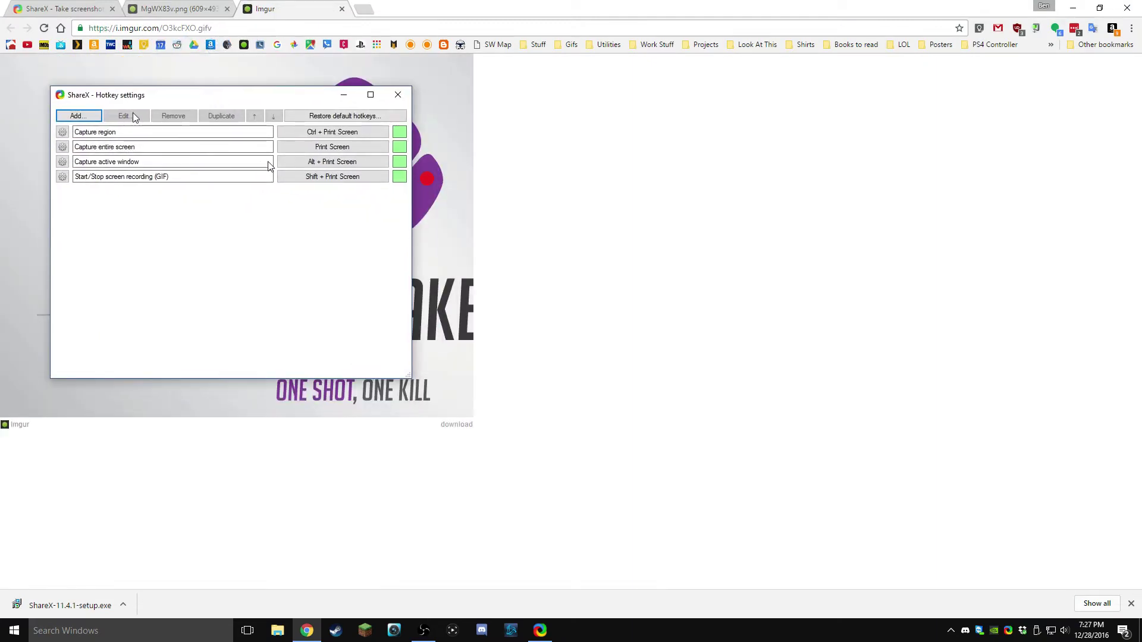
{"action": "left_click", "coordinate": [341, 9]}
{"action": "left_click", "coordinate": [1073, 8]}
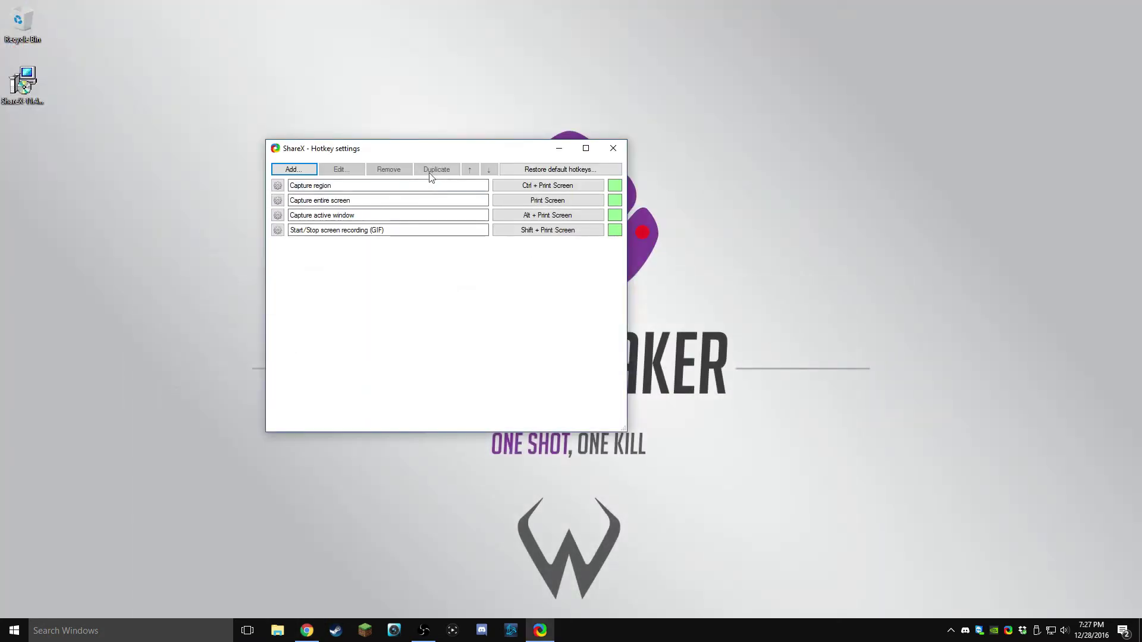
Step: Set the Capture region hotkey to Ctrl + Print Screen and show the tray Destinations menu
{"action": "left_click", "coordinate": [537, 188]}
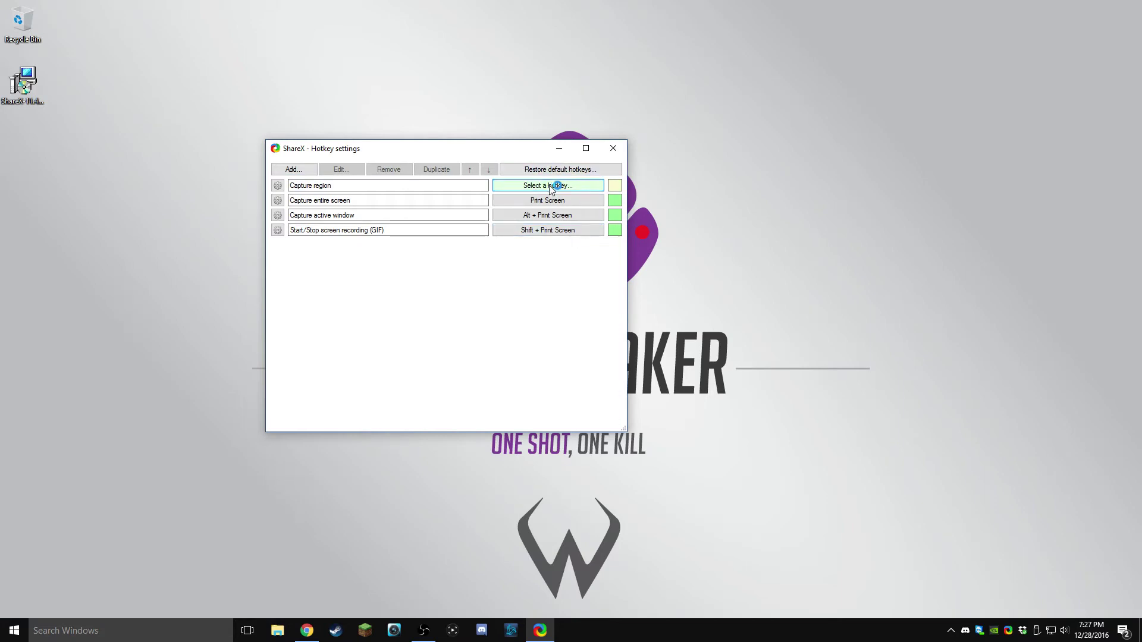
{"action": "key", "text": "ctrl+Print"}
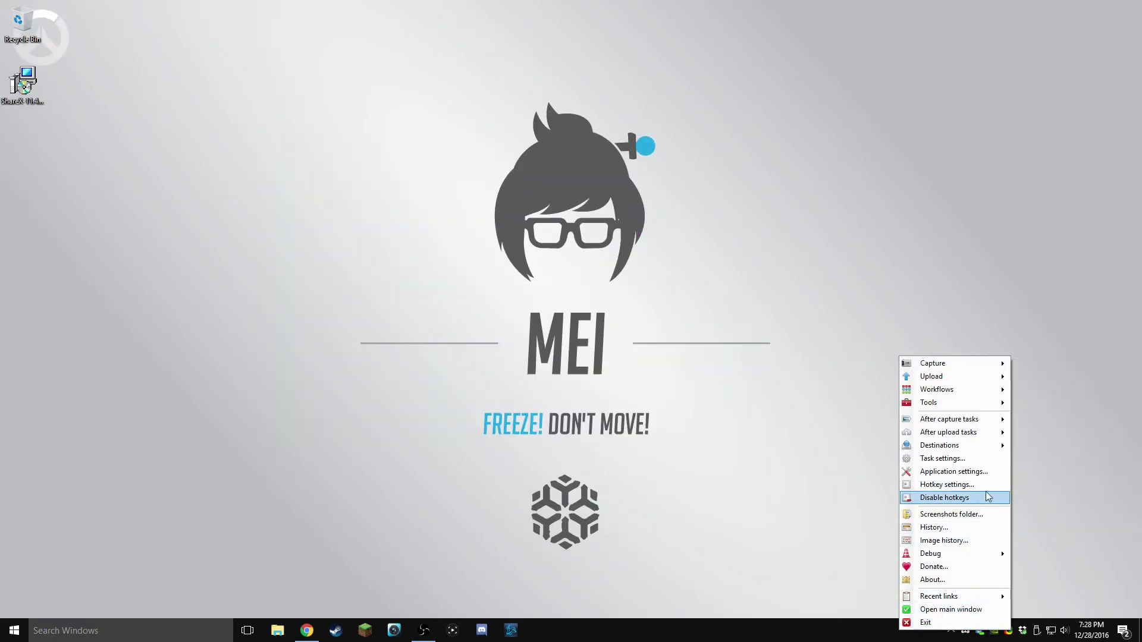
{"action": "mouse_move", "coordinate": [974, 449]}
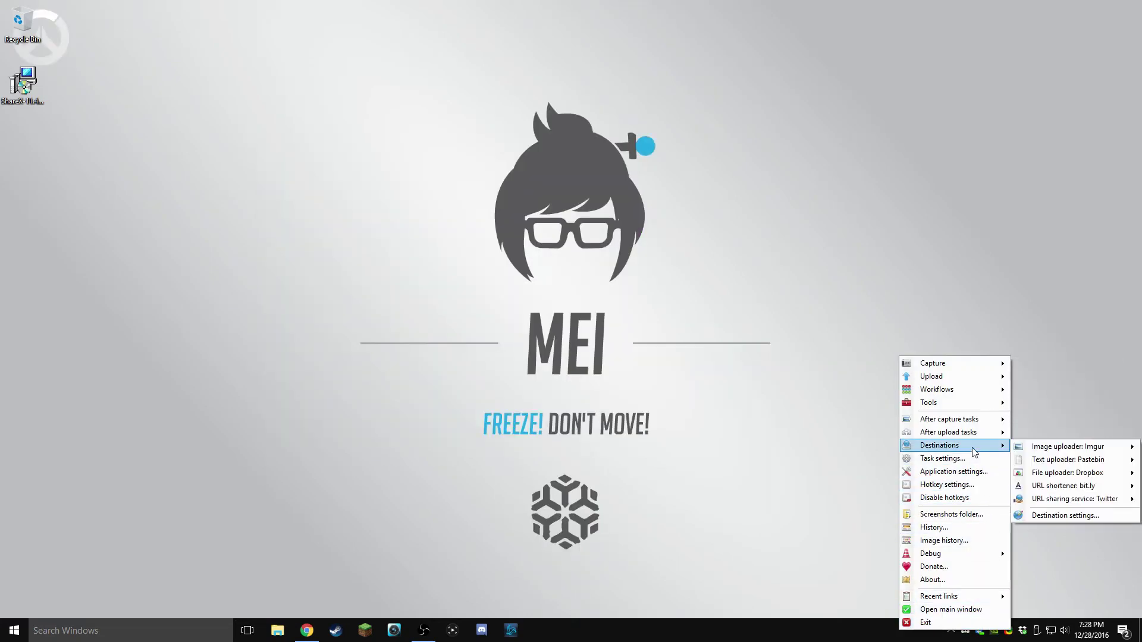
Step: In Imgur destination settings, try the Anonymous account type, then switch back to User
{"action": "left_click", "coordinate": [1071, 517]}
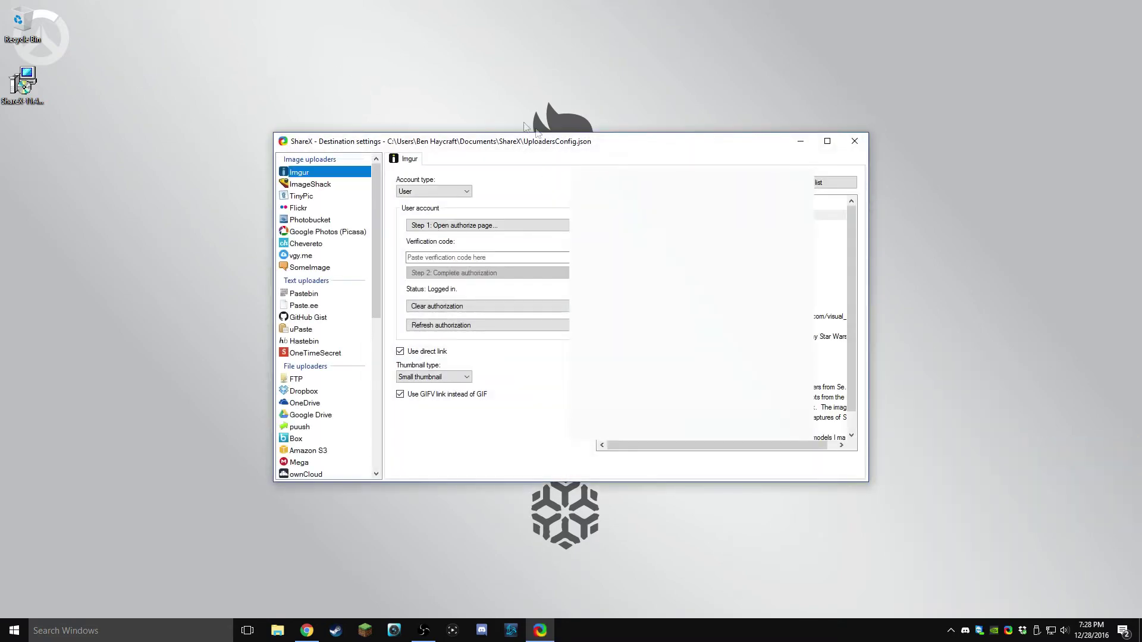
{"action": "left_click_drag", "start_coordinate": [588, 142], "coordinate": [553, 139]}
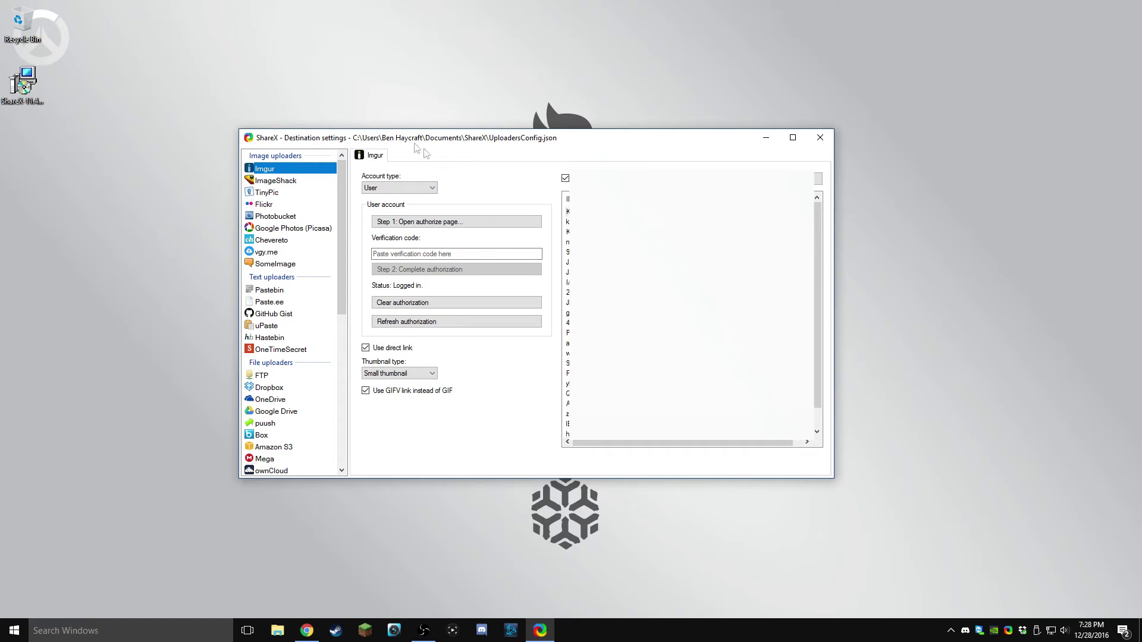
{"action": "left_click", "coordinate": [400, 188]}
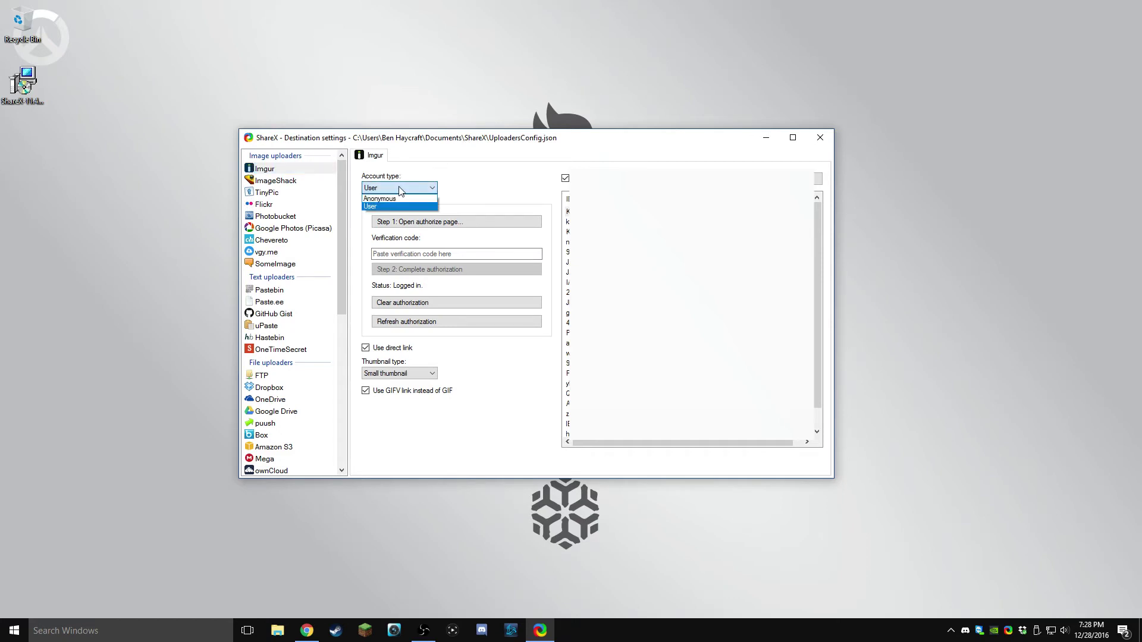
{"action": "left_click", "coordinate": [401, 189]}
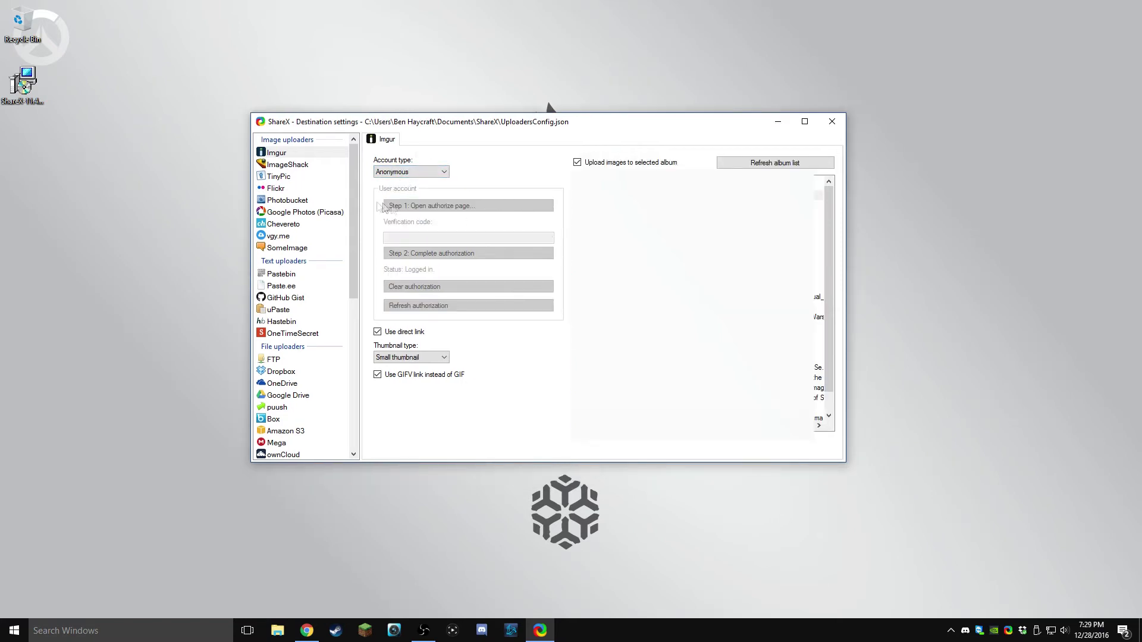
{"action": "left_click", "coordinate": [445, 172]}
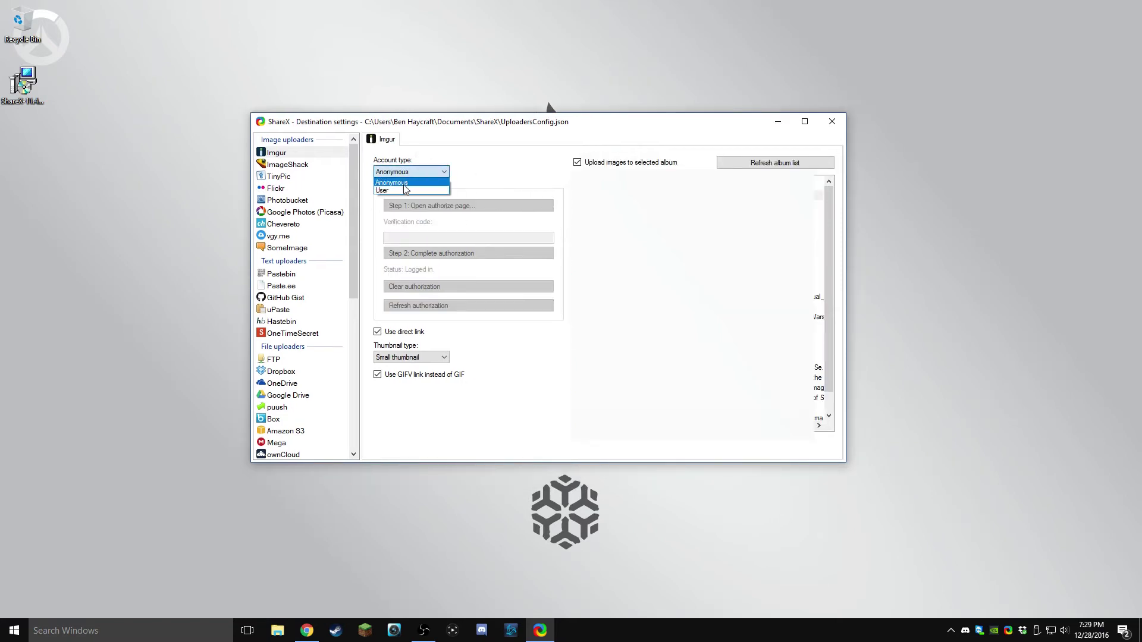
{"action": "left_click", "coordinate": [411, 188]}
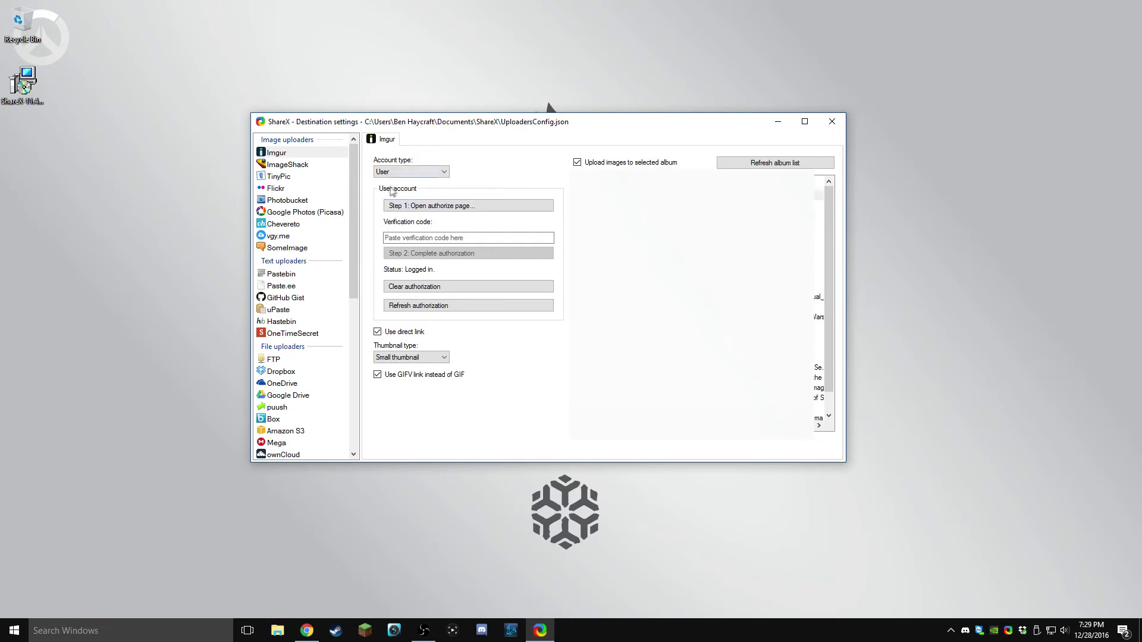
{"action": "left_click", "coordinate": [300, 169]}
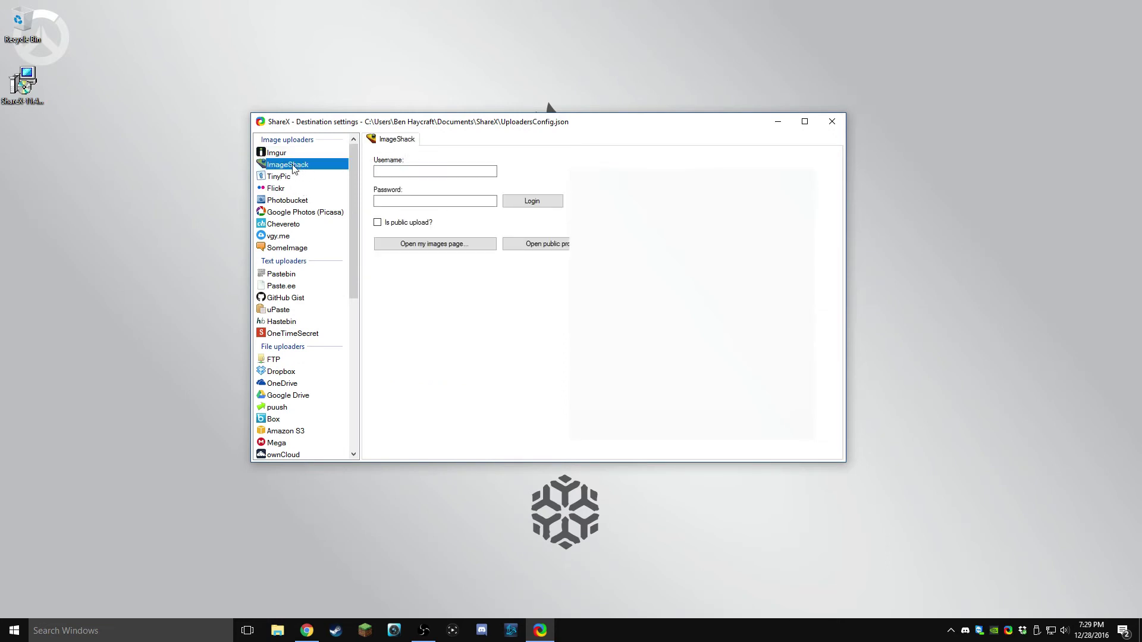
{"action": "left_click", "coordinate": [289, 180]}
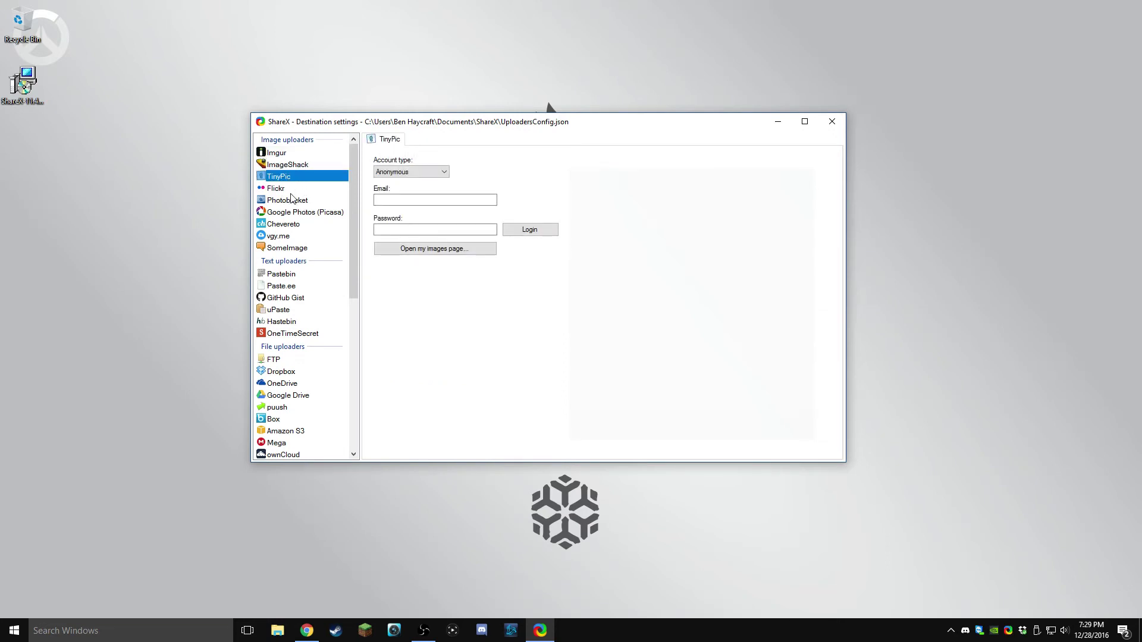
{"action": "left_click", "coordinate": [282, 189]}
{"action": "left_click", "coordinate": [303, 212]}
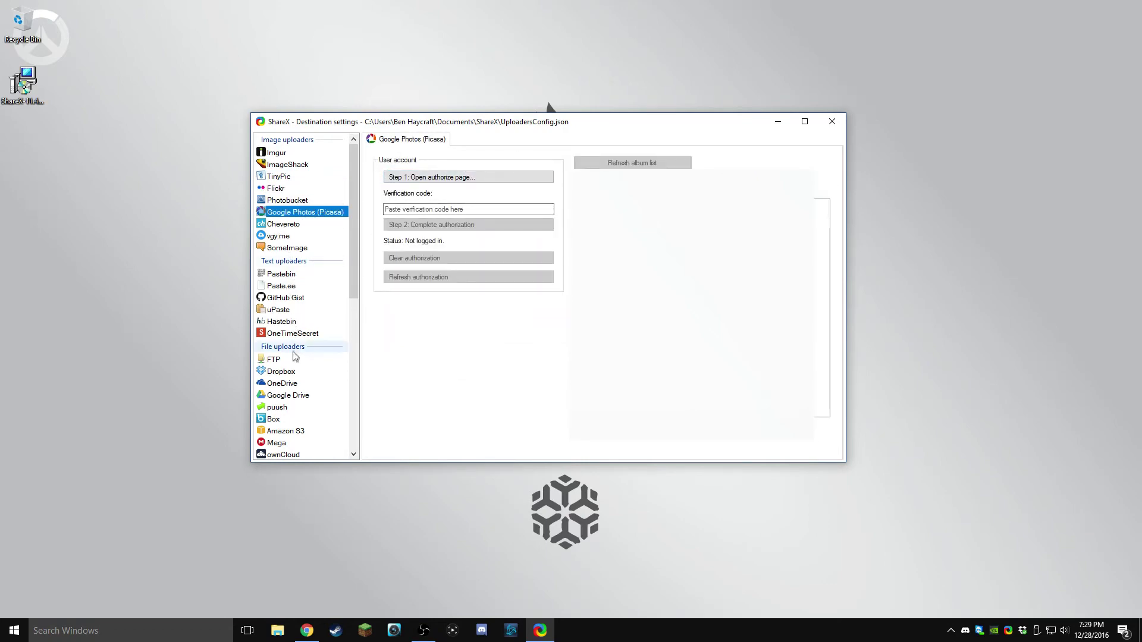
{"action": "scroll", "coordinate": [297, 351], "scroll_direction": "down", "scroll_amount": 3}
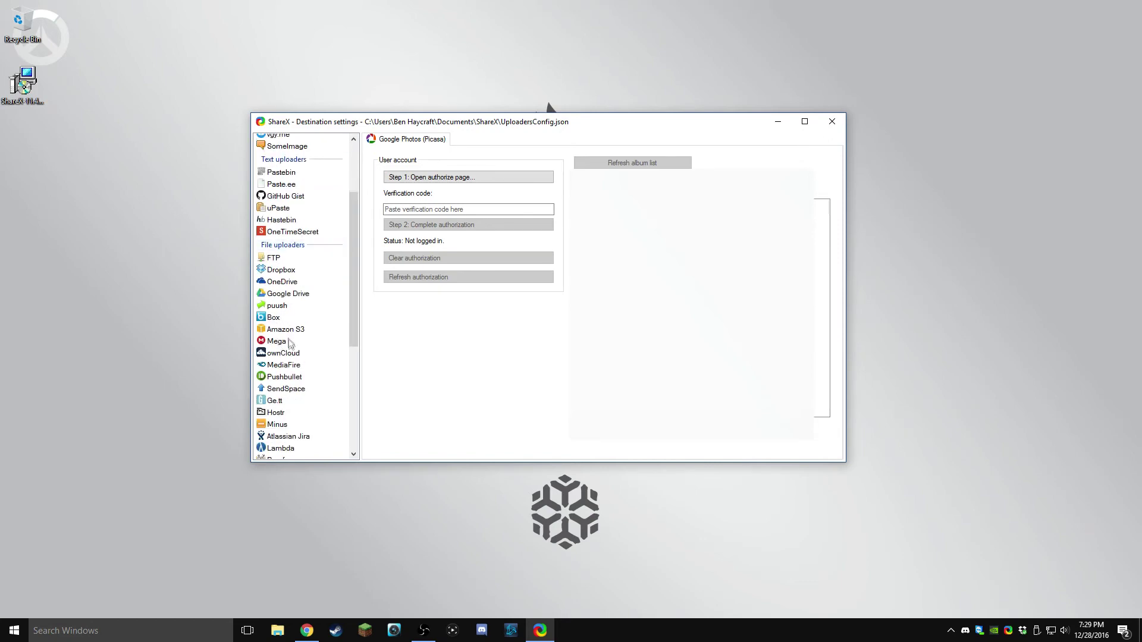
{"action": "scroll", "coordinate": [294, 357], "scroll_direction": "down", "scroll_amount": 2}
{"action": "scroll", "coordinate": [292, 361], "scroll_direction": "down", "scroll_amount": 4}
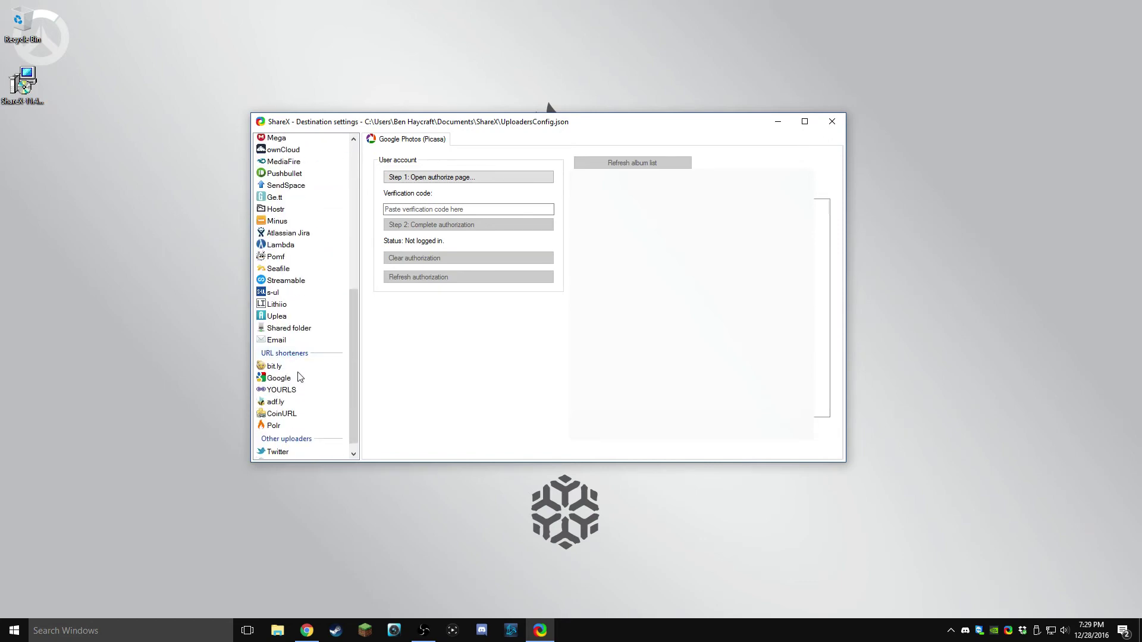
{"action": "scroll", "coordinate": [294, 417], "scroll_direction": "up", "scroll_amount": 9}
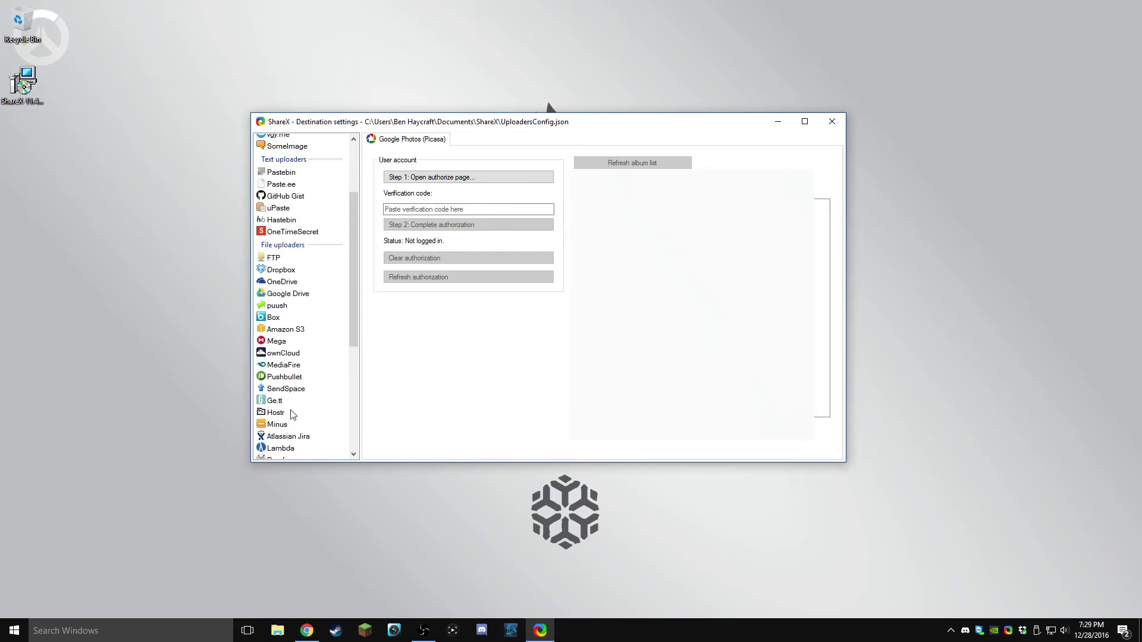
{"action": "left_click", "coordinate": [290, 154]}
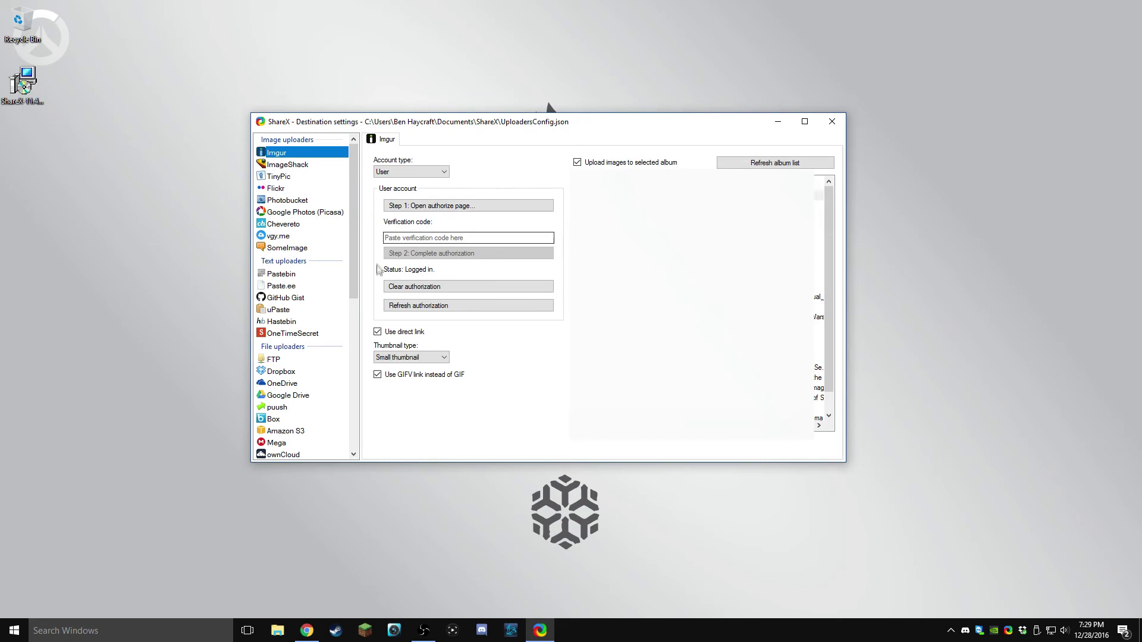
Step: Close the Destination settings window and browse After upload tasks in the ShareX tray menu
{"action": "left_click", "coordinate": [832, 121]}
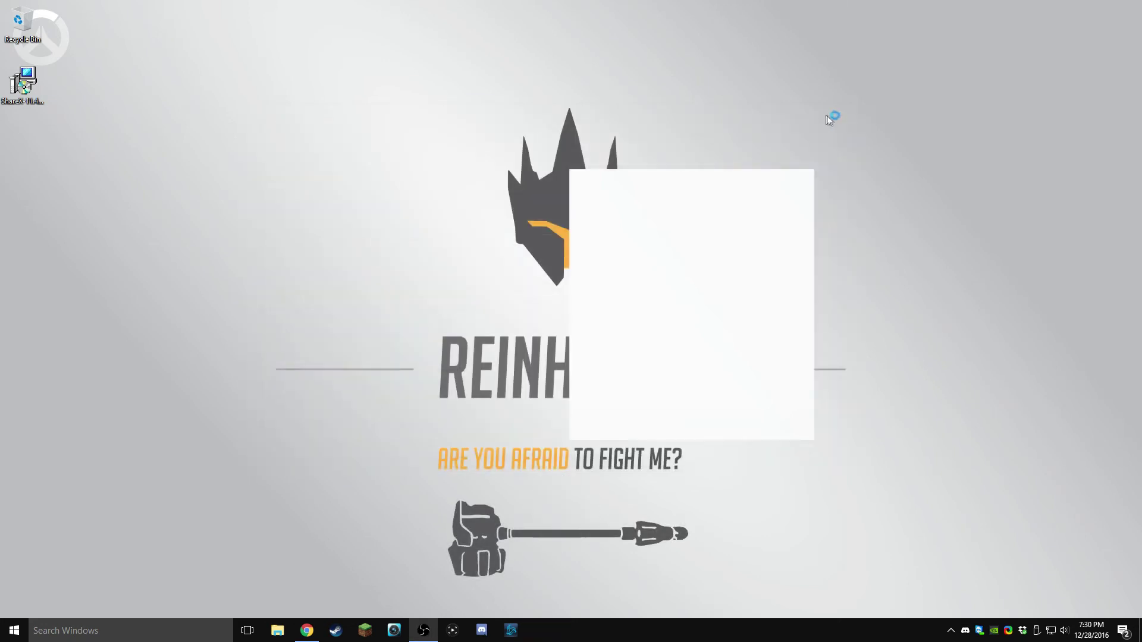
{"action": "right_click", "coordinate": [1008, 636]}
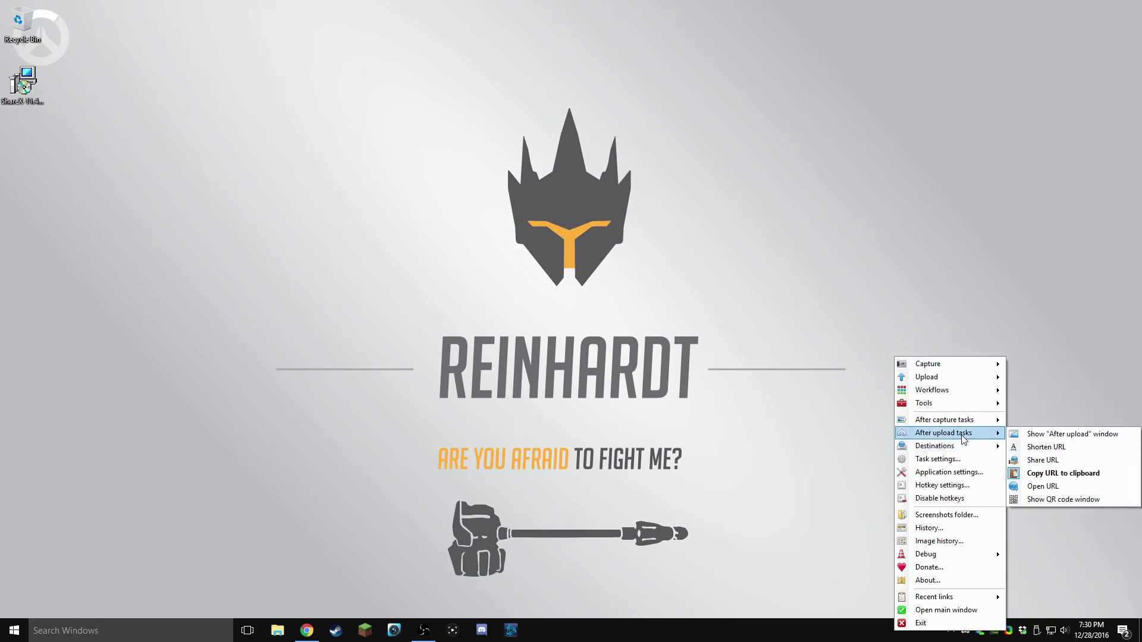
{"action": "mouse_move", "coordinate": [965, 421]}
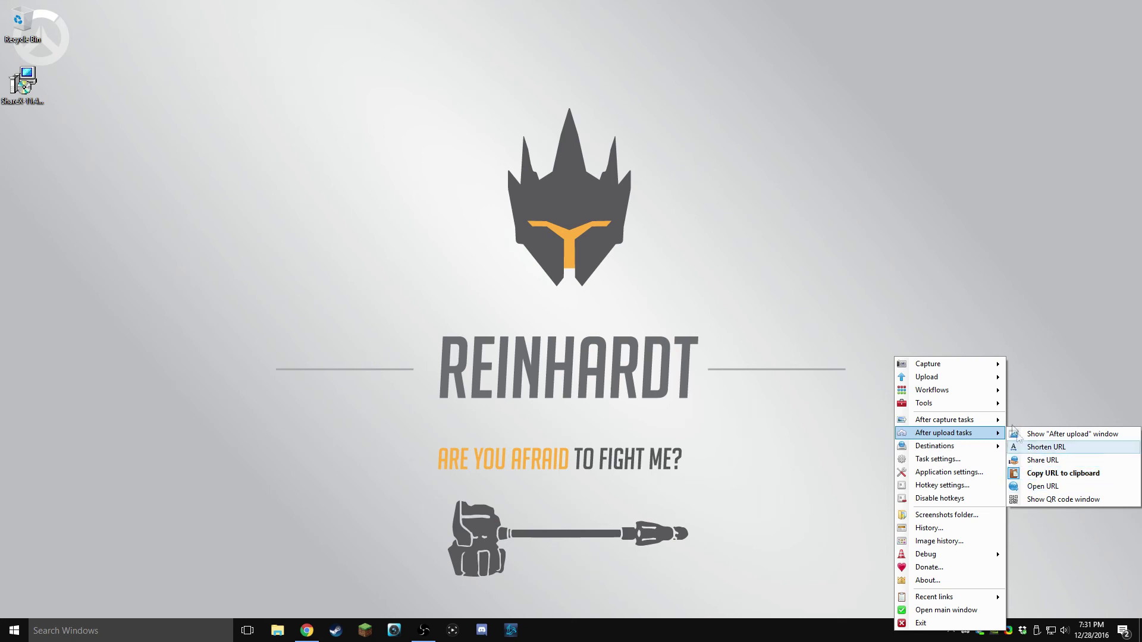
Step: Open the saved Screenshots folder from the tray menu, then close it
{"action": "mouse_move", "coordinate": [940, 403]}
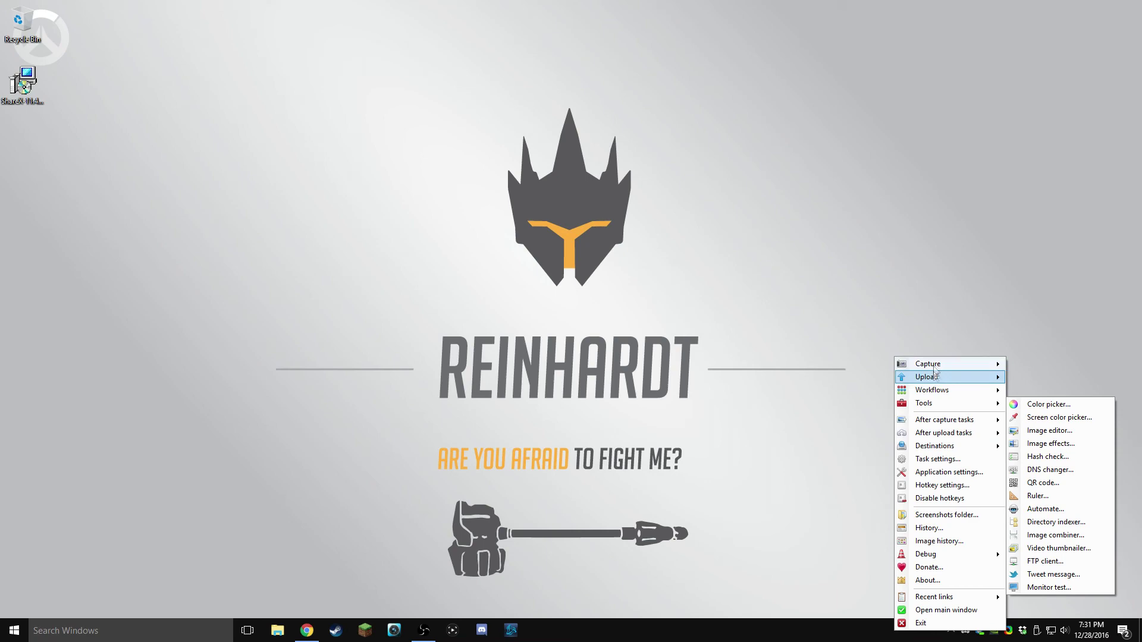
{"action": "mouse_move", "coordinate": [943, 365]}
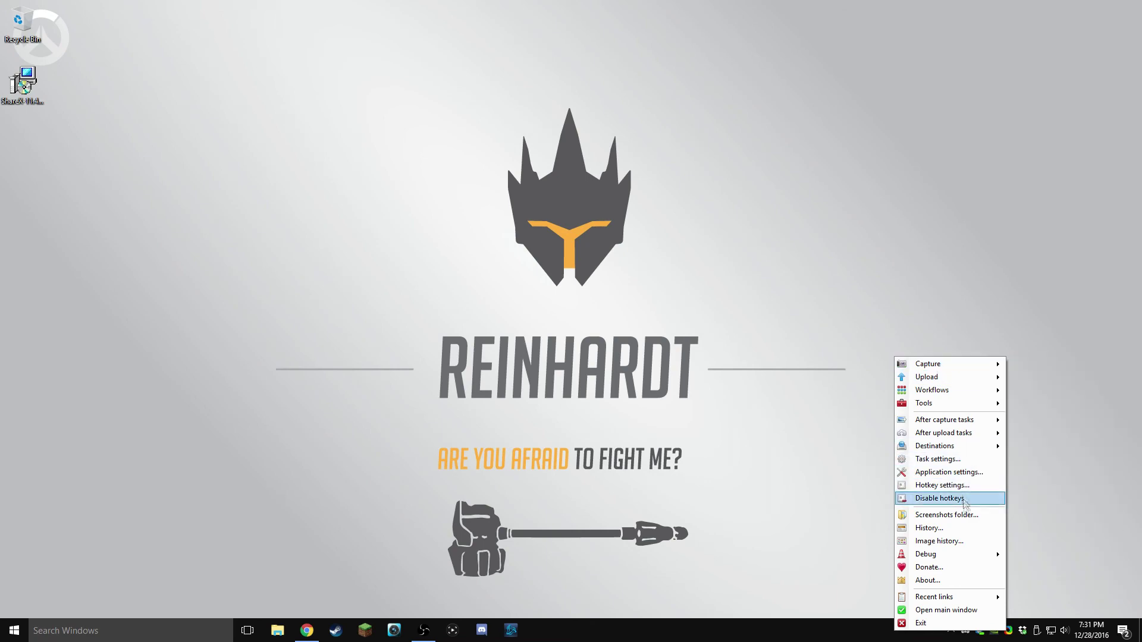
{"action": "left_click", "coordinate": [969, 516]}
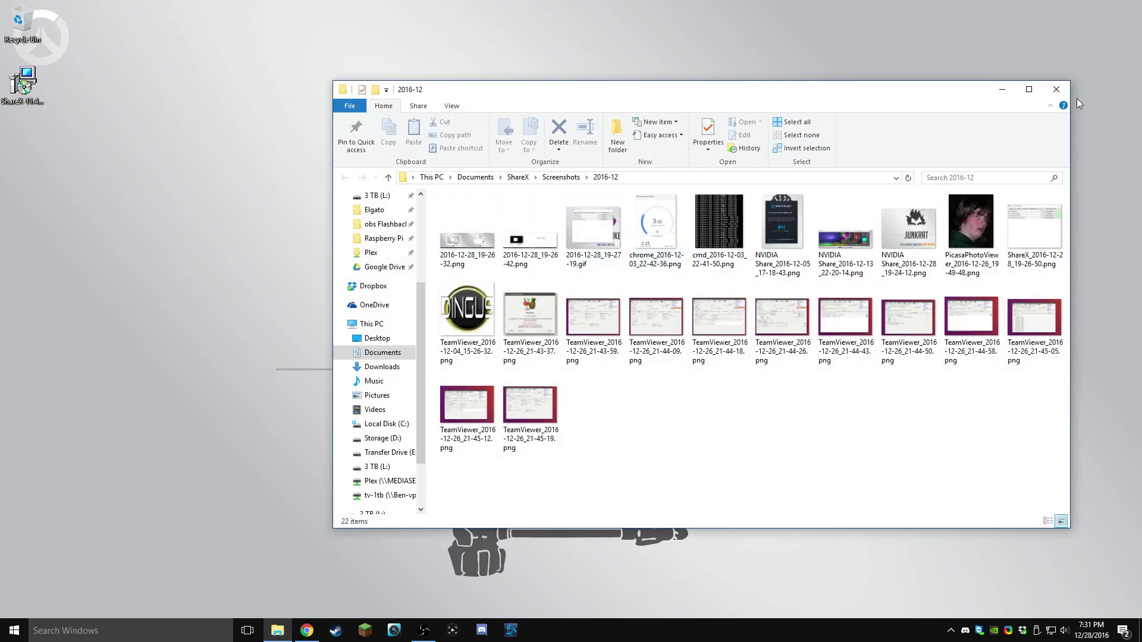
{"action": "left_click", "coordinate": [1056, 90]}
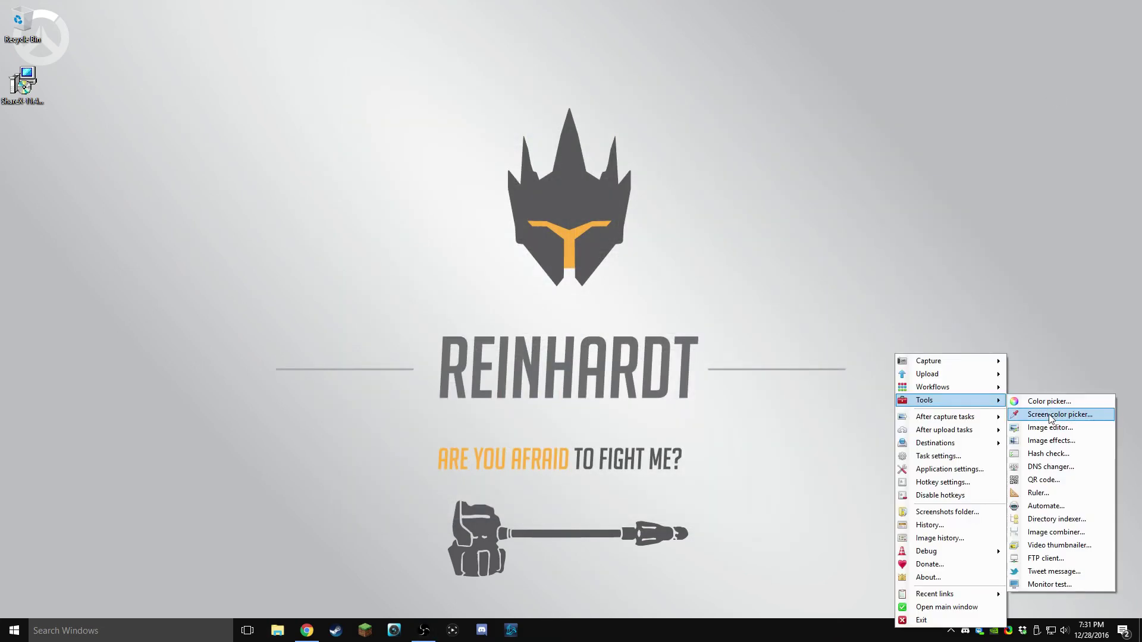
Step: Sample the helmet emblem's orange with the Screen color picker, copying RGB 252, 176, 64
{"action": "left_click", "coordinate": [1050, 415]}
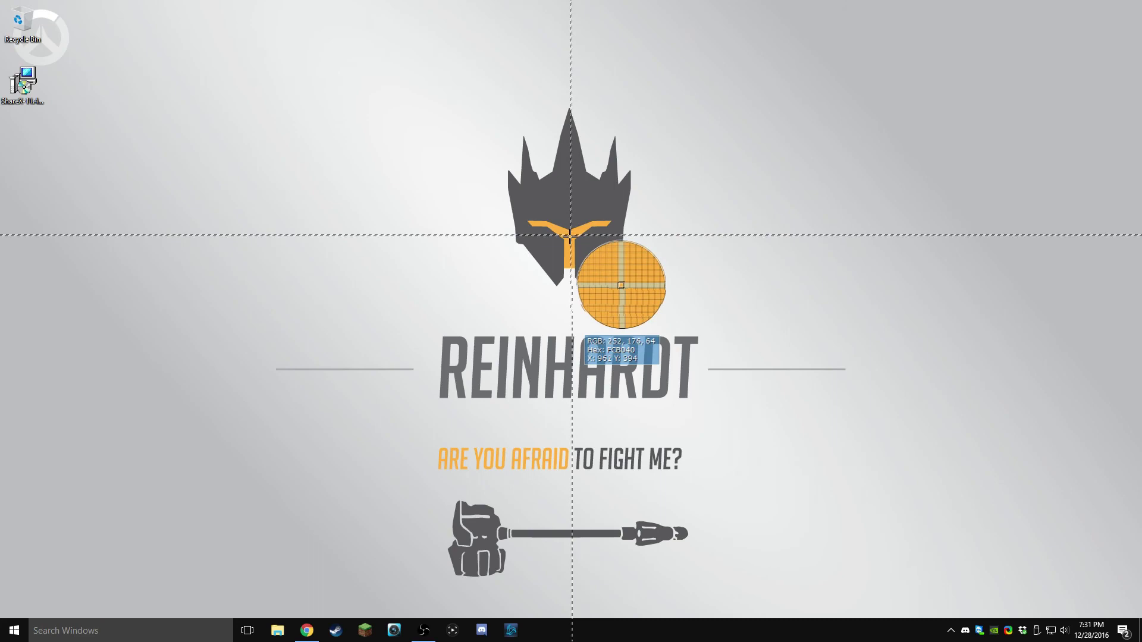
{"action": "left_click", "coordinate": [568, 246]}
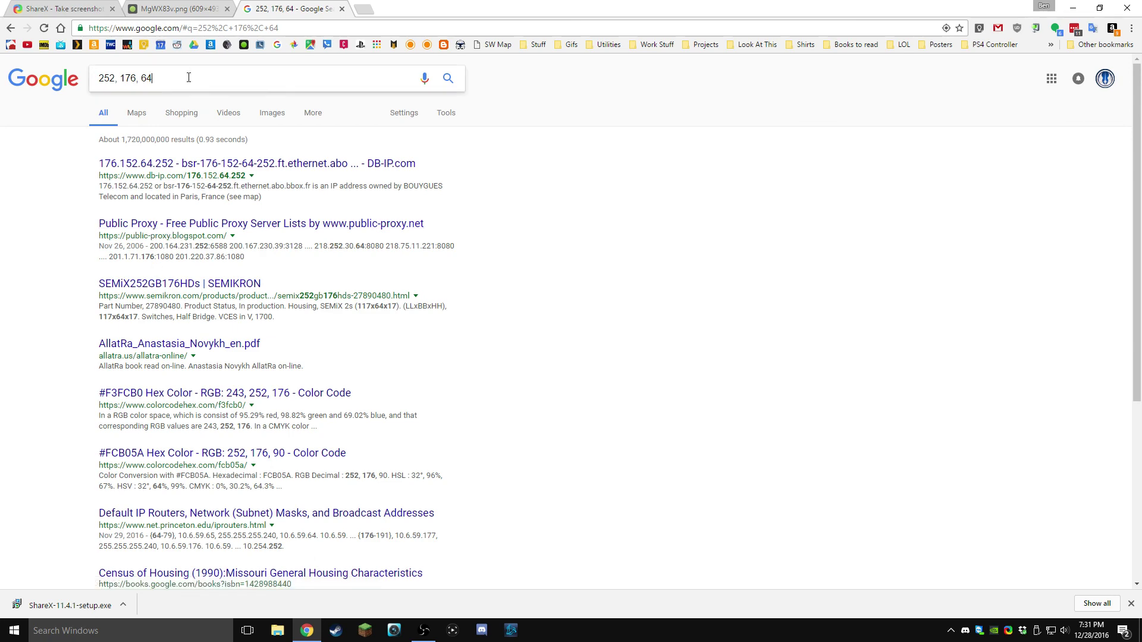
Step: Look up RGB 252, 176, 64 on ColorHexa (#fcb040 bright orange), then close the ColorHexa and Imgur tabs
{"action": "type", "text": "rgb"}
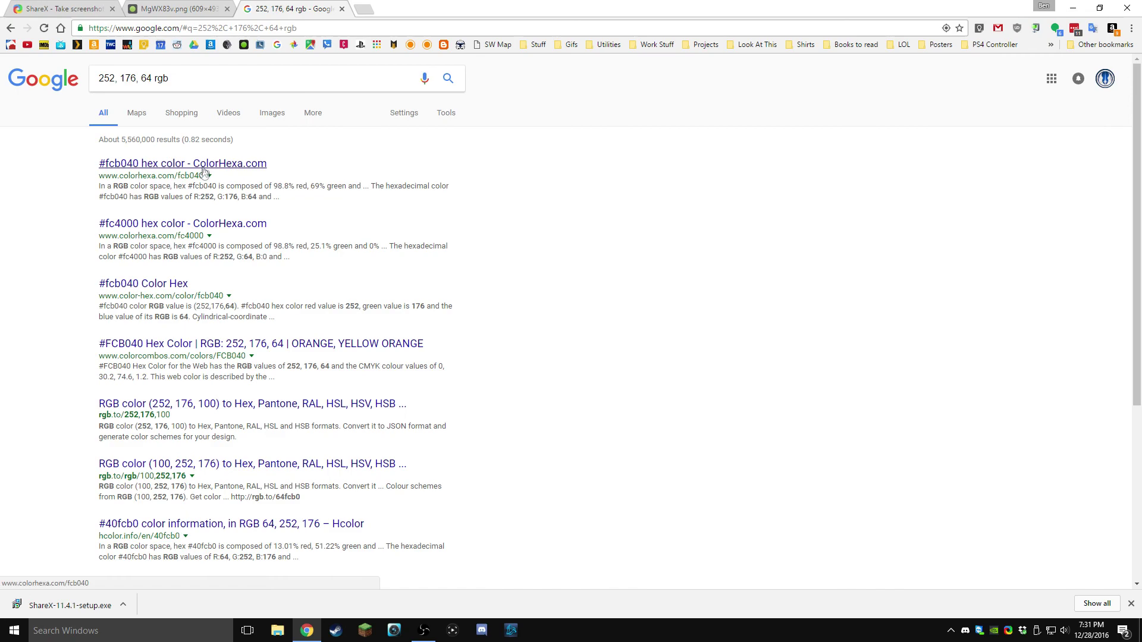
{"action": "left_click", "coordinate": [239, 167]}
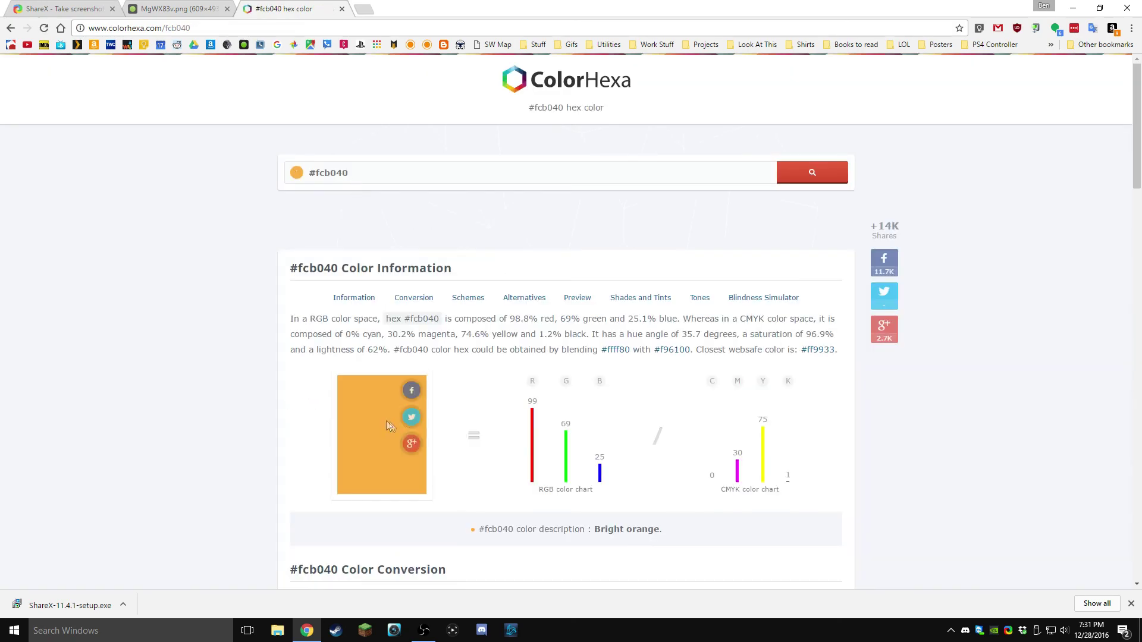
{"action": "left_click_drag", "start_coordinate": [702, 8], "coordinate": [571, 1]}
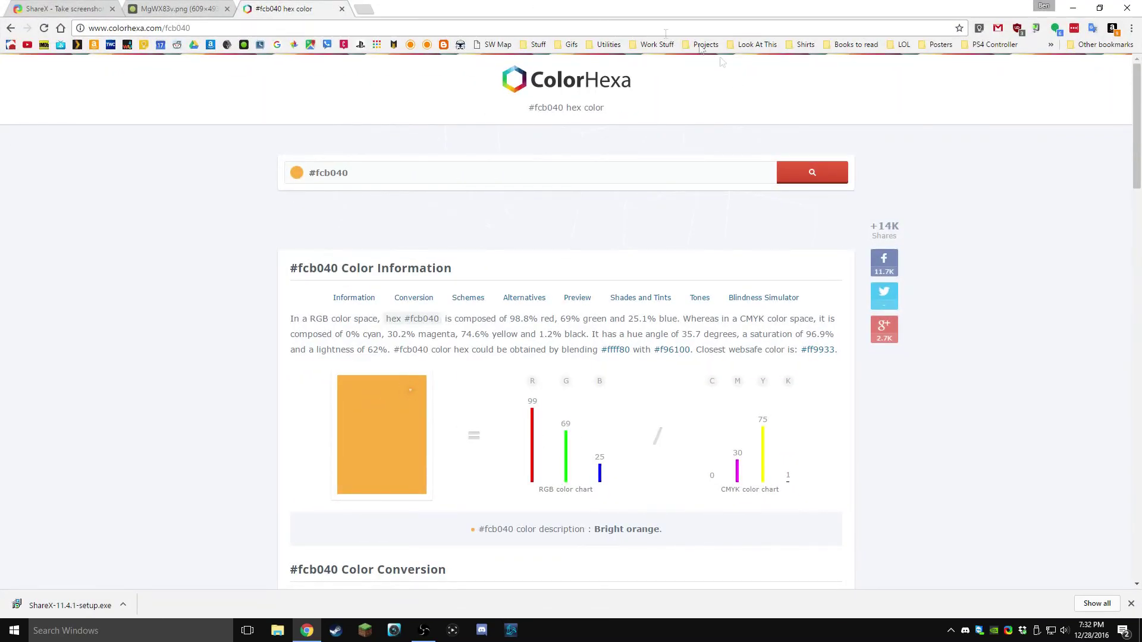
{"action": "left_click", "coordinate": [342, 9]}
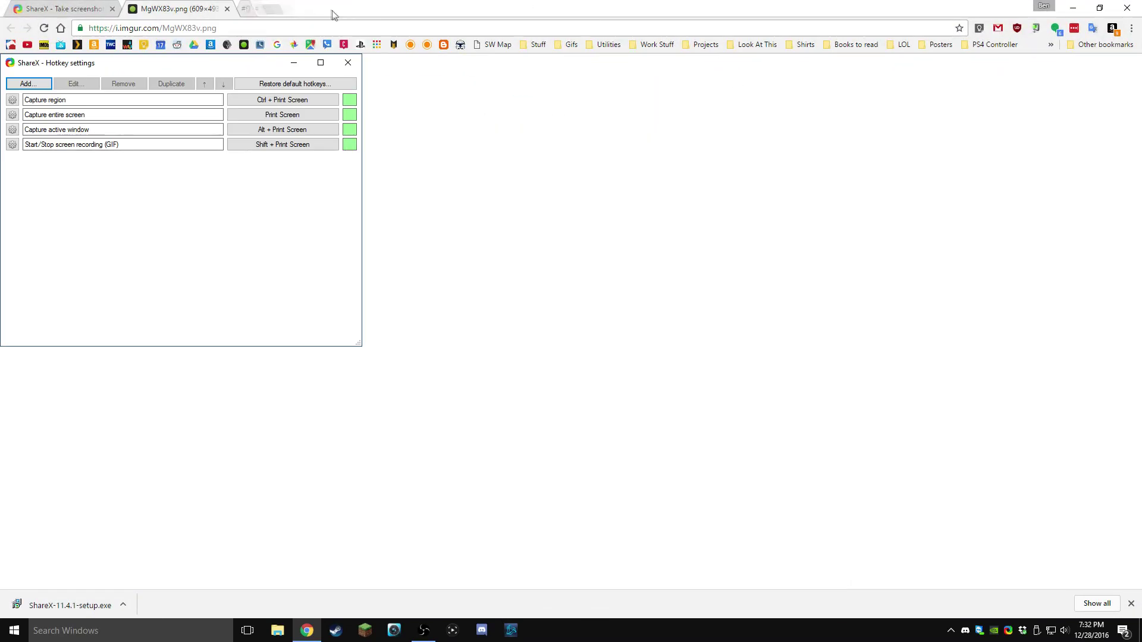
{"action": "left_click", "coordinate": [226, 9]}
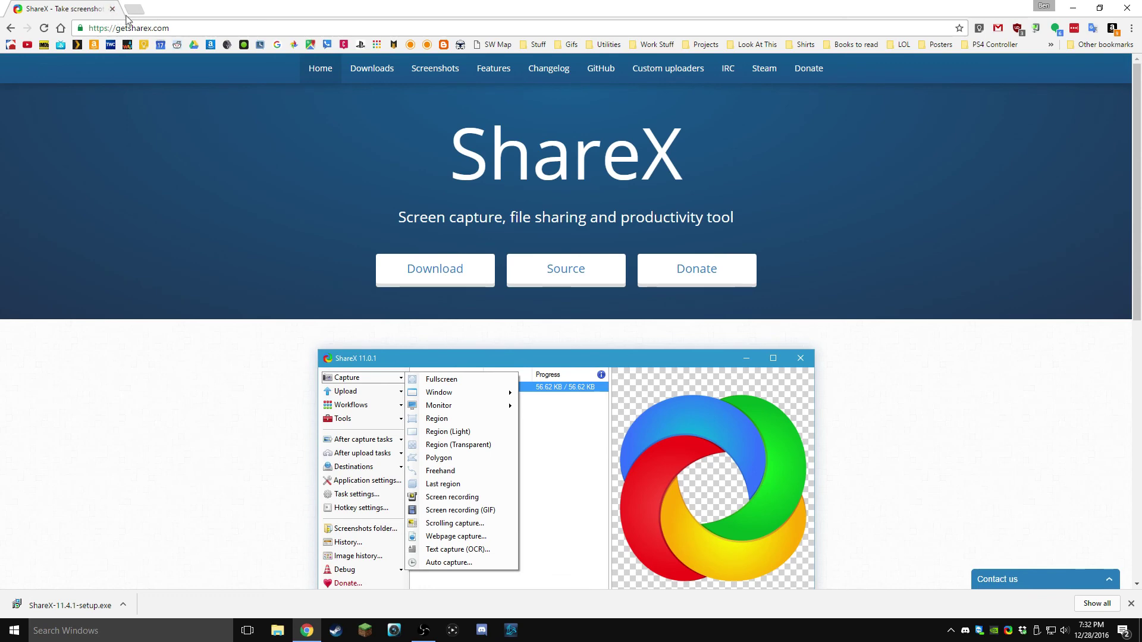